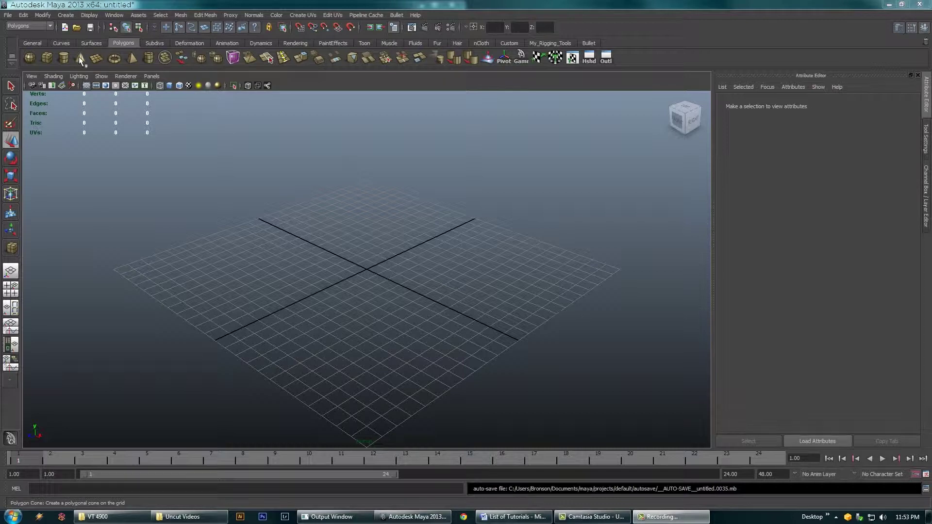
- Create a low, wide polygon cone at the grid centre, radius about 3.09 and height about 1.39, and display it shaded
left_click(80, 58)
left_click_drag(367, 271, 411, 247)
key("5")
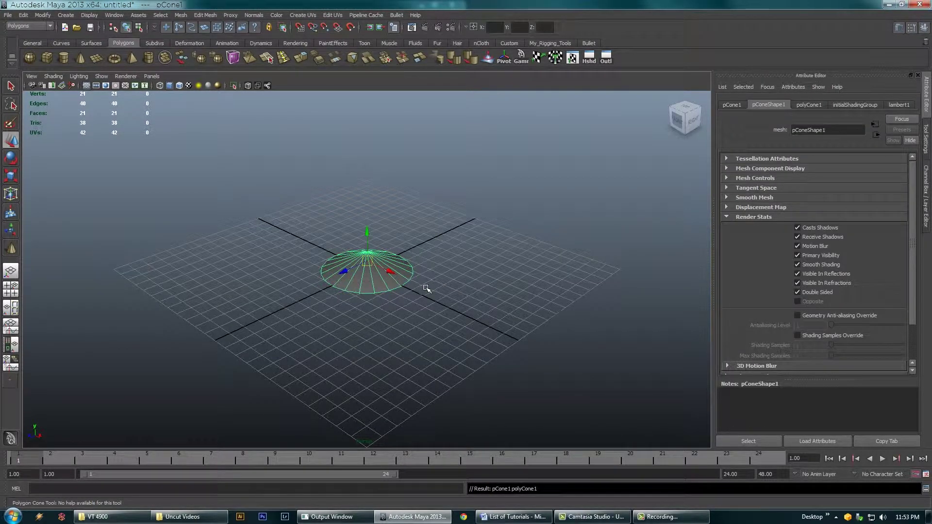
left_click_drag(387, 315, 388, 352, "alt")
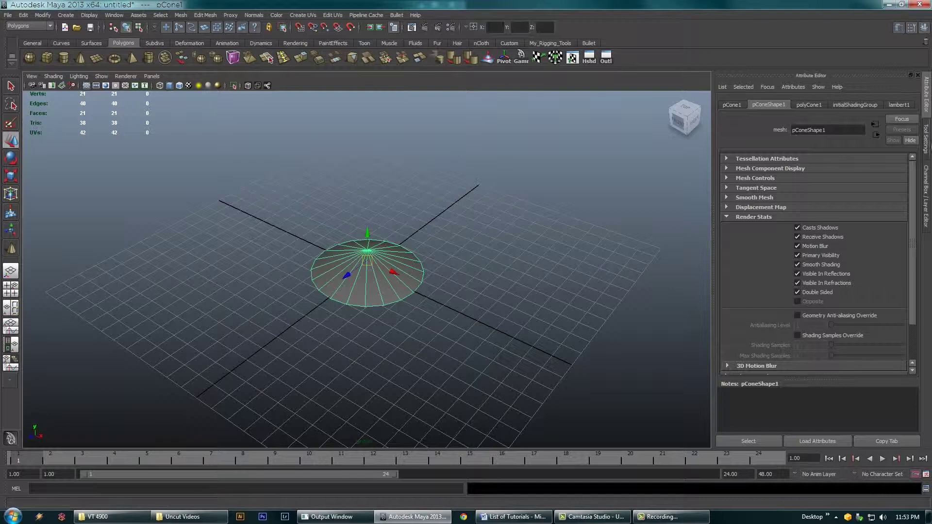
- Set the cone's subdivisions to 48 around the axis, 3 in height and 2 on the cap
left_click(927, 189)
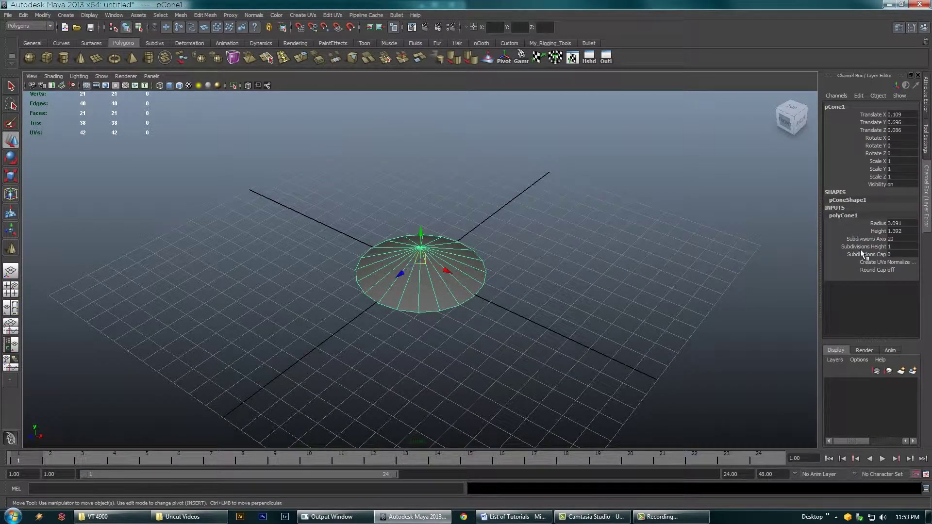
left_click(867, 254)
mouse_move(711, 266)
middle_mouse_down()
mouse_move(729, 266)
mouse_move(702, 264)
middle_mouse_up()
left_click_drag(605, 319, 572, 314, "alt")
left_click(891, 240)
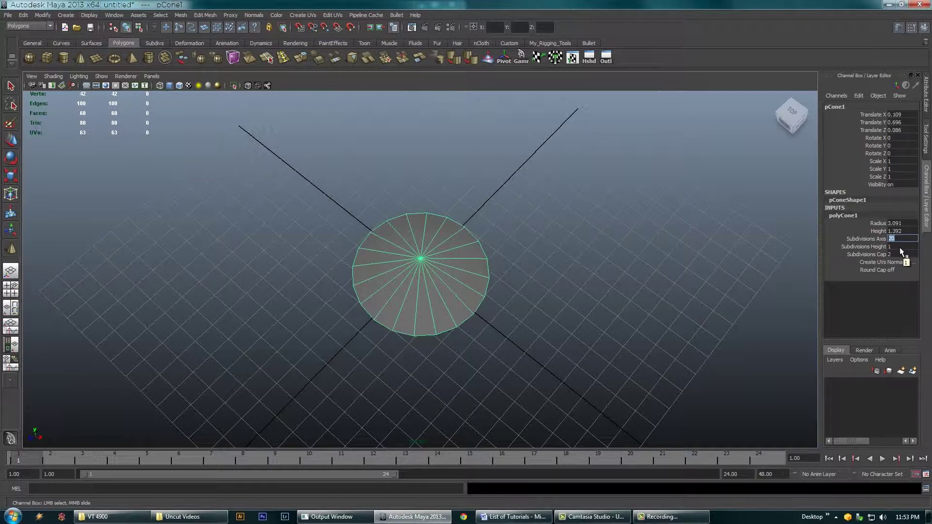
key("Tab")
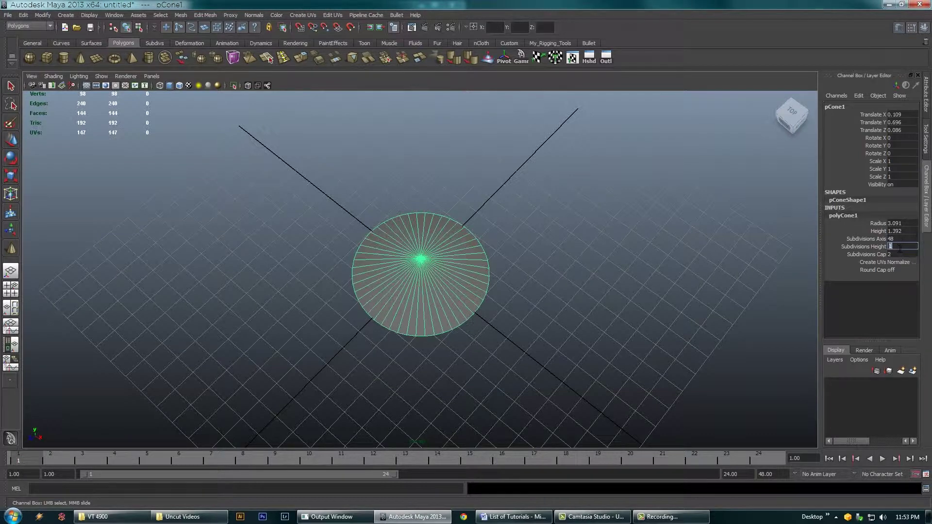
left_click_drag(686, 277, 689, 247, "alt")
left_click(865, 246)
middle_click_drag(608, 258, 615, 256)
- Select all faces on the underside of the cone and extrude them downward by about 0.125
left_click_drag(506, 307, 485, 256, "alt")
right_click_drag(429, 203, 437, 217)
key("w")
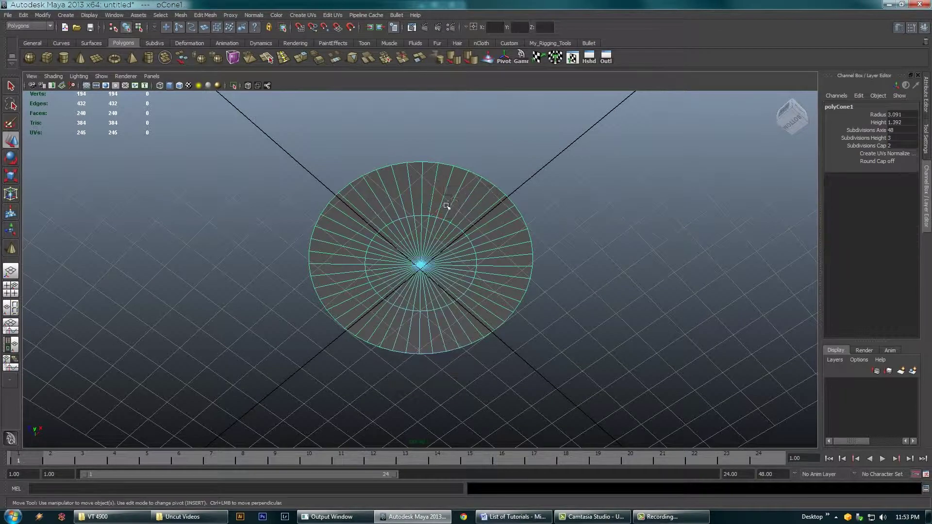
left_click_drag(374, 337, 358, 321)
left_click_drag(476, 288, 484, 355, "alt")
left_click_drag(566, 211, 293, 260)
left_click_drag(446, 319, 460, 361, "alt")
left_click_drag(411, 239, 345, 205, "alt")
left_click(302, 59)
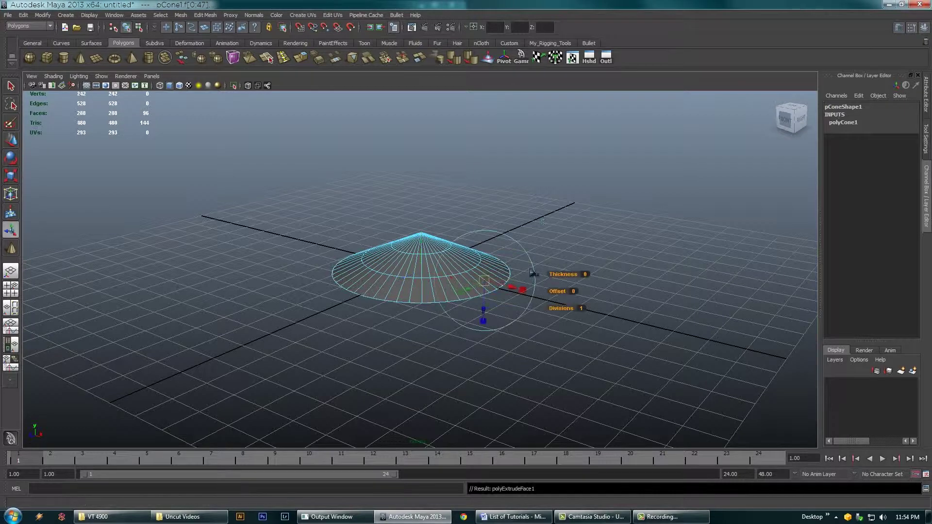
left_click_drag(482, 315, 483, 316)
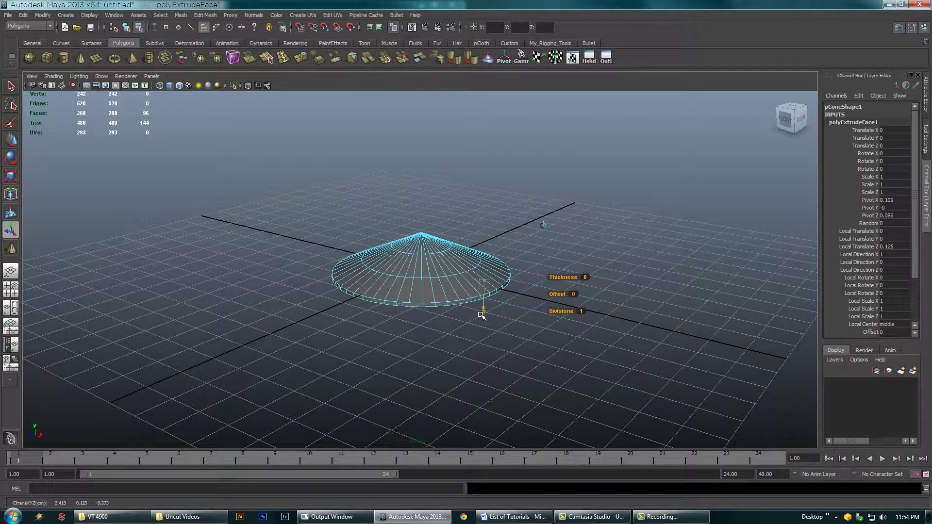
- Return to object selection and raise the whole cone to about Translate Y 0.83
left_click_drag(485, 322, 407, 345, "alt")
right_click_drag(380, 280, 393, 267)
left_click(391, 269)
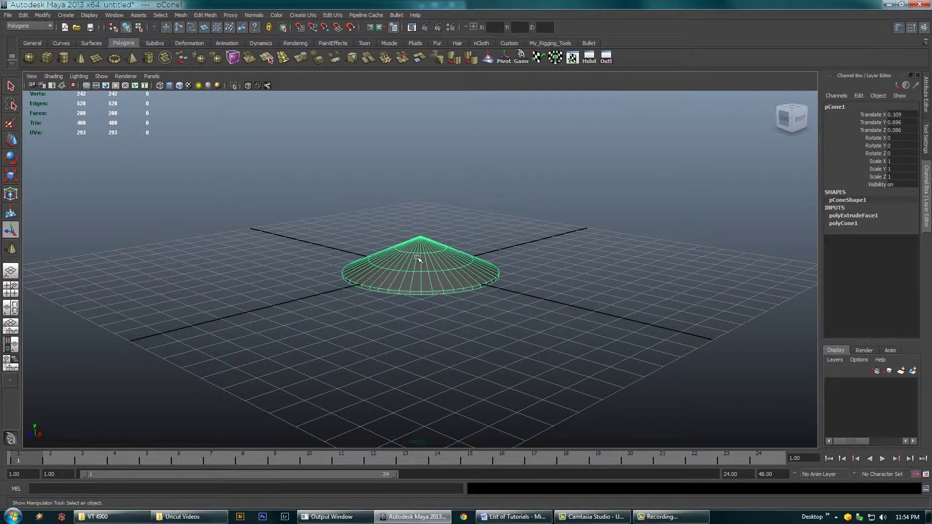
key("w")
left_click_drag(421, 223, 484, 293)
middle_click_drag(484, 294, 482, 332, "alt")
left_click_drag(481, 332, 421, 305, "alt")
- Create a box about 10.35 × 1.09 × 0.74 along the X axis and thin it to about Scale Y 0.538 and Scale Z 0.213
mouse_move(503, 341)
left_mouse_down("alt")
mouse_move(520, 322)
mouse_move(505, 325)
left_mouse_up("alt")
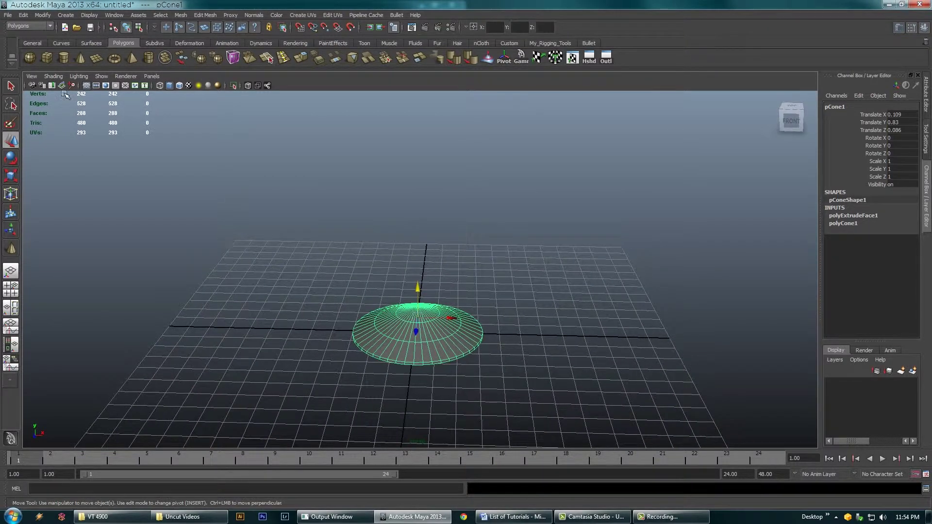
left_click_drag(503, 353, 563, 377, "alt")
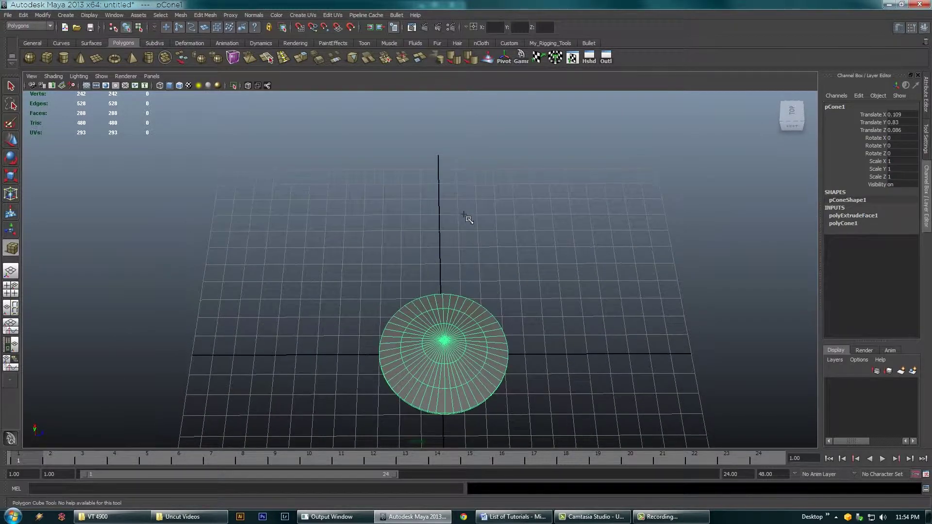
mouse_move(442, 168)
left_mouse_down()
mouse_move(442, 340)
mouse_move(442, 265)
mouse_move(456, 231)
mouse_move(475, 243)
mouse_move(371, 233)
mouse_move(396, 249)
left_mouse_up()
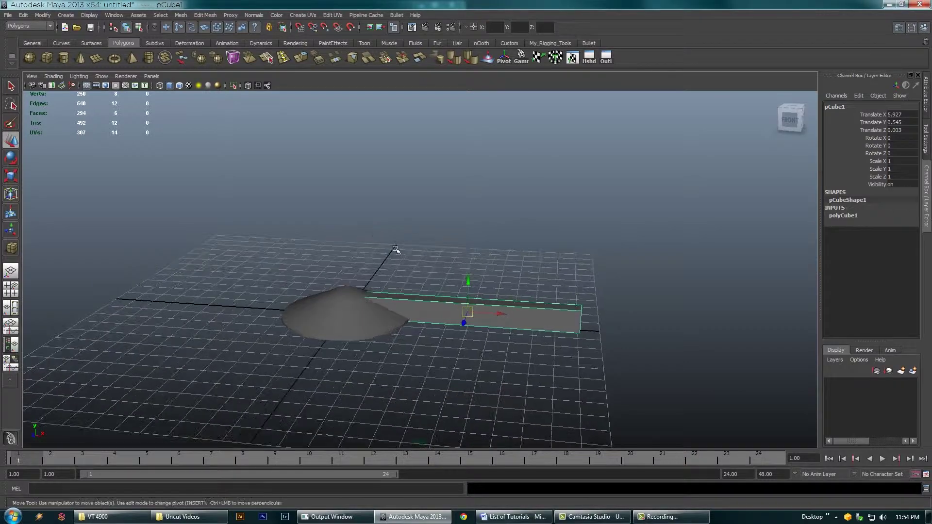
key("r")
left_click_drag(469, 271, 490, 335)
- Raise the thin bar above the cone to about Translate Y 2.886 and lengthen it to about Scale X 1.202
key("w")
left_click_drag(474, 273, 475, 223)
left_click_drag(500, 302, 485, 320, "alt")
key("r")
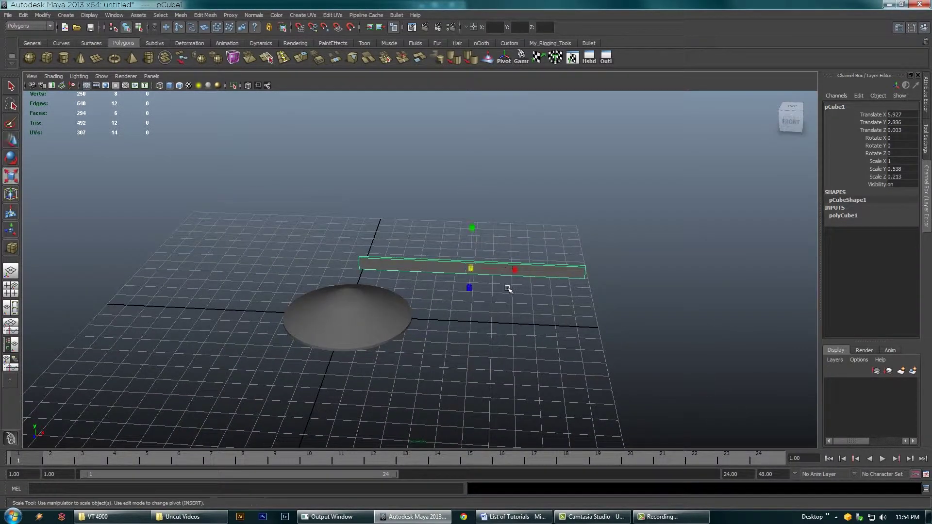
mouse_move(512, 268)
left_mouse_down()
mouse_move(531, 272)
mouse_move(508, 268)
left_mouse_up()
mouse_move(488, 312)
left_mouse_down("alt")
mouse_move(480, 320)
mouse_move(499, 322)
left_mouse_up("alt")
right_click_drag(499, 322, 492, 348, "alt")
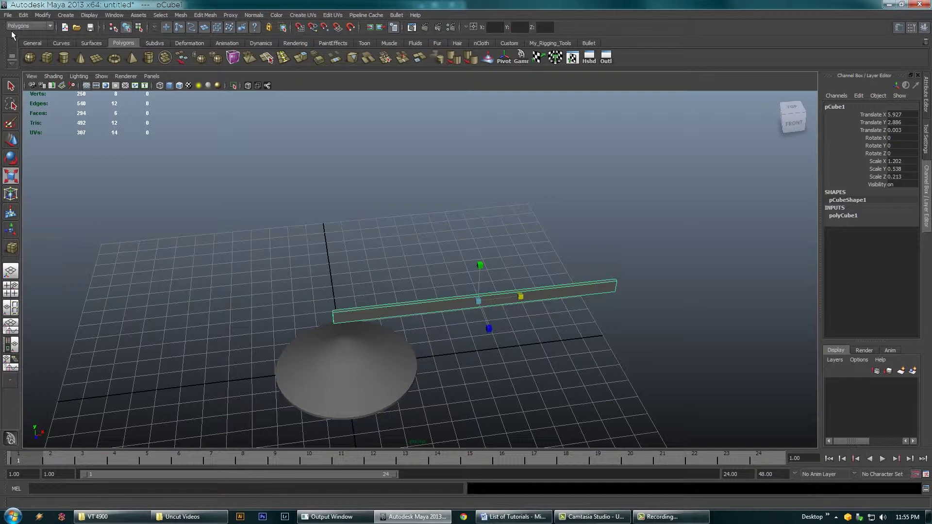
- Add a nonlinear Bend deformer to the bar and rotate its handle -90 degrees about Z to align it with the length
left_click(29, 26)
left_click(24, 35)
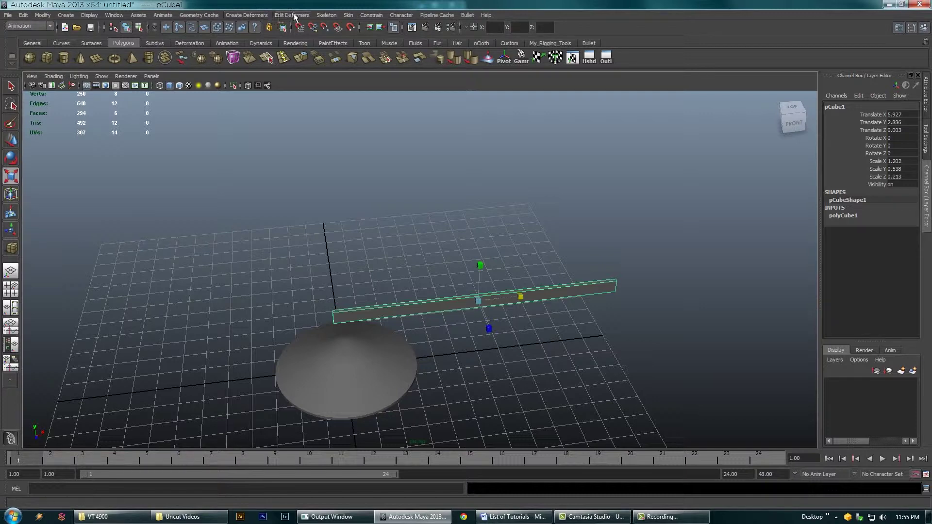
left_click(255, 16)
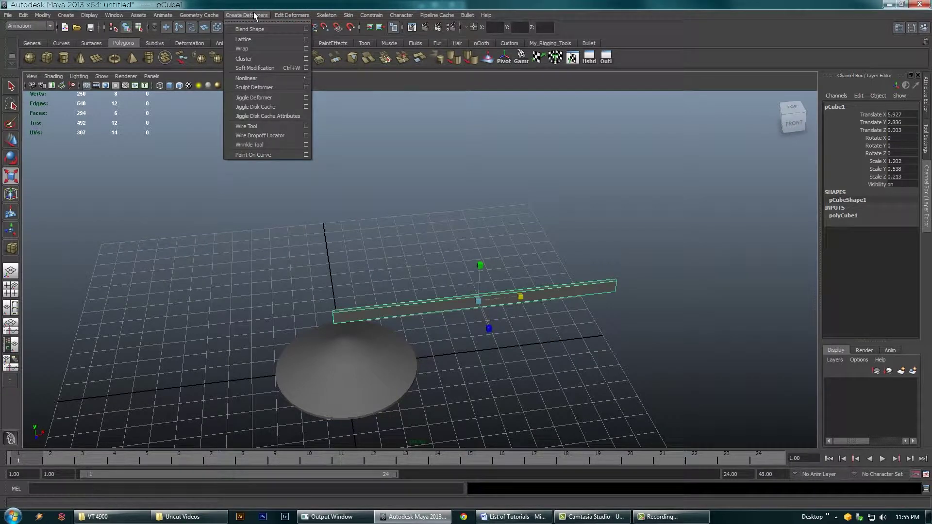
mouse_move(281, 78)
left_click(325, 78)
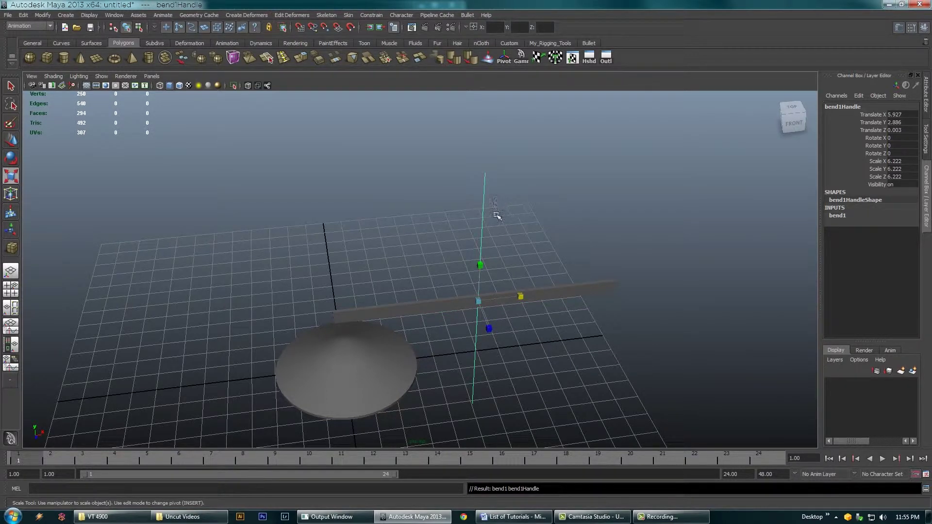
key("e")
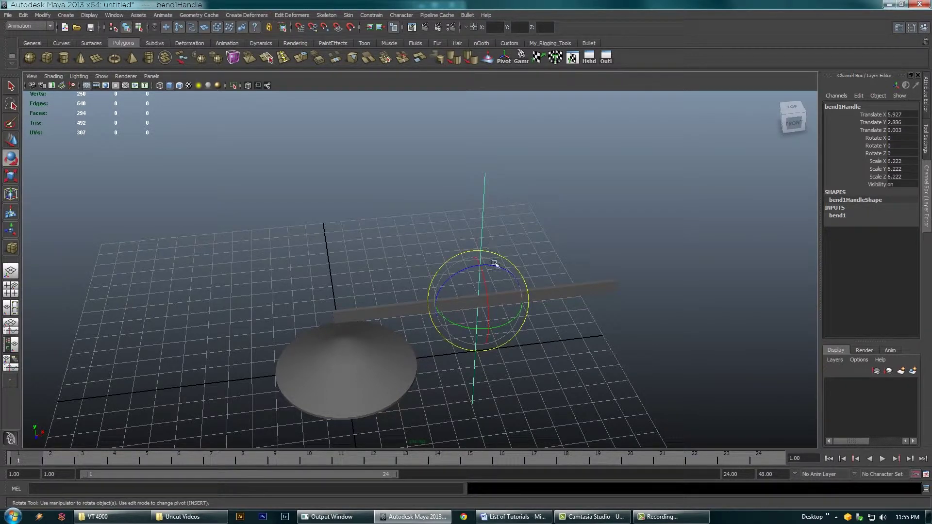
left_click_drag(492, 268, 658, 270)
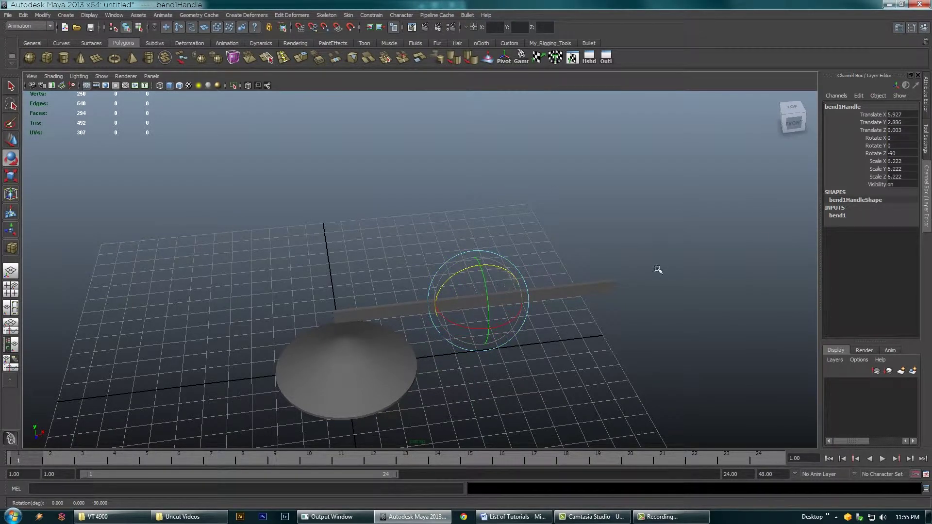
left_click(836, 217)
left_click(874, 239)
left_click(869, 231)
middle_click_drag(707, 234, 708, 234)
key("ctrl+z")
key("ctrl+z")
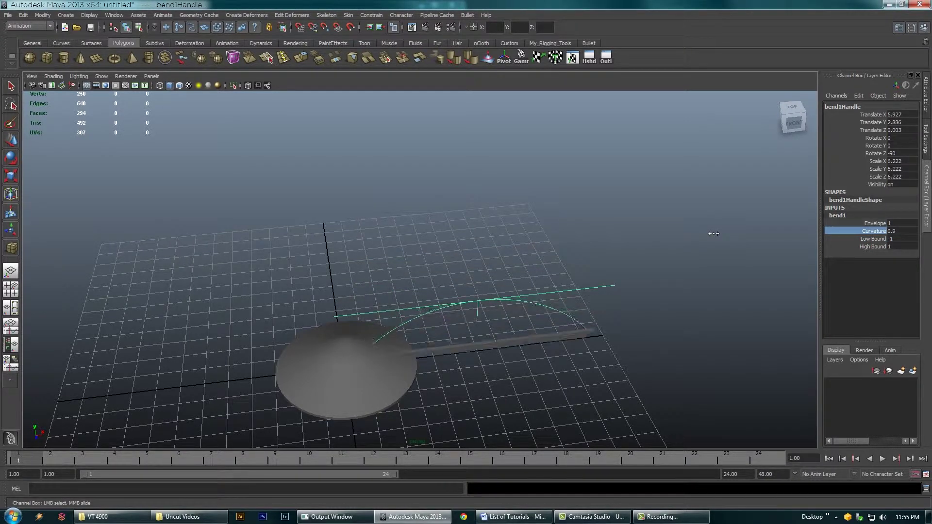
- Select the bar and set its Subdivisions Width to 50
key("e")
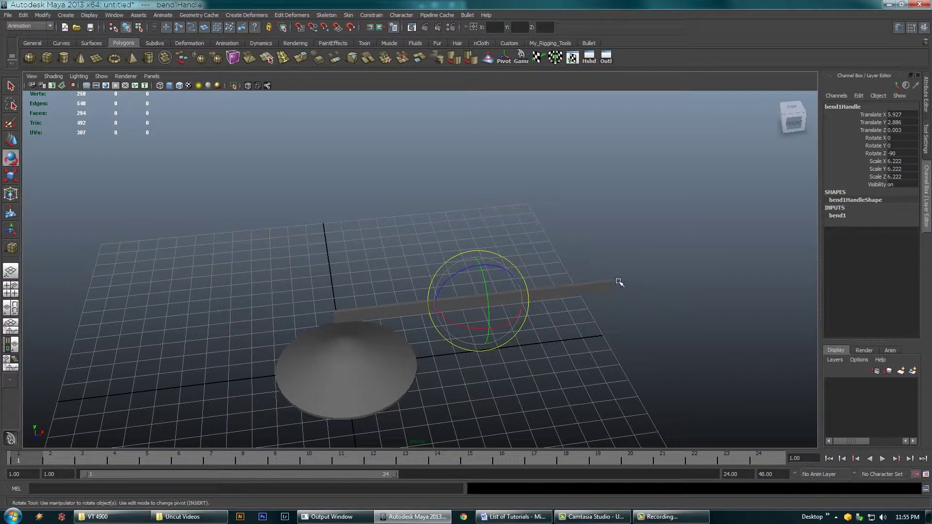
left_click(613, 283)
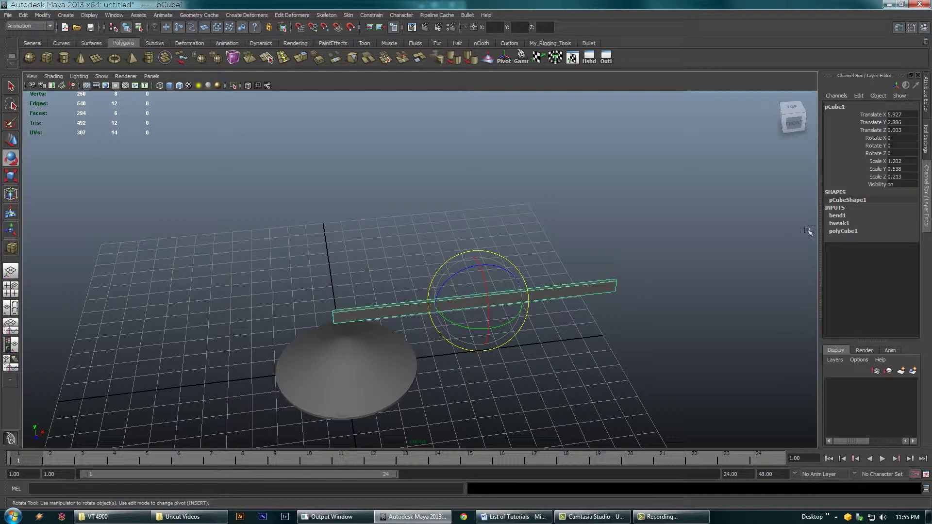
left_click(843, 231)
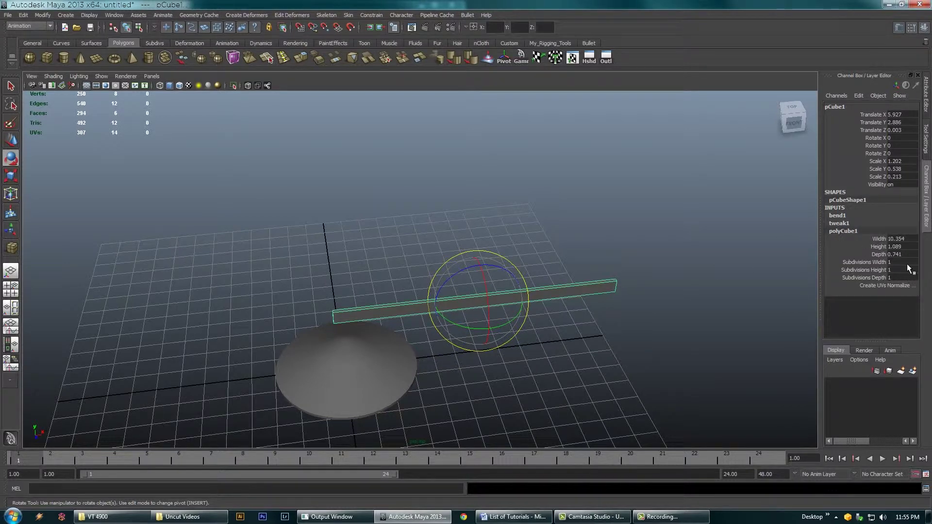
left_click(867, 262)
middle_click_drag(688, 279, 929, 260)
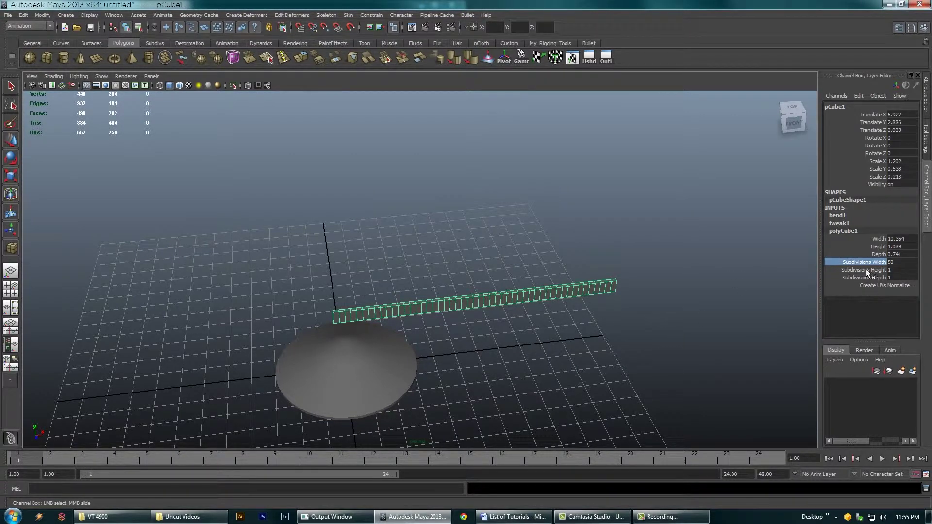
- Bend the bar into an upward-opening half circle by setting the Bend deformer's Curvature to -1.6
left_click(840, 215)
left_click(871, 232)
mouse_move(646, 304)
middle_mouse_down()
mouse_move(636, 309)
mouse_move(650, 300)
mouse_move(637, 297)
middle_mouse_up()
left_click_drag(610, 314, 602, 295, "alt")
middle_click_drag(603, 296, 611, 296)
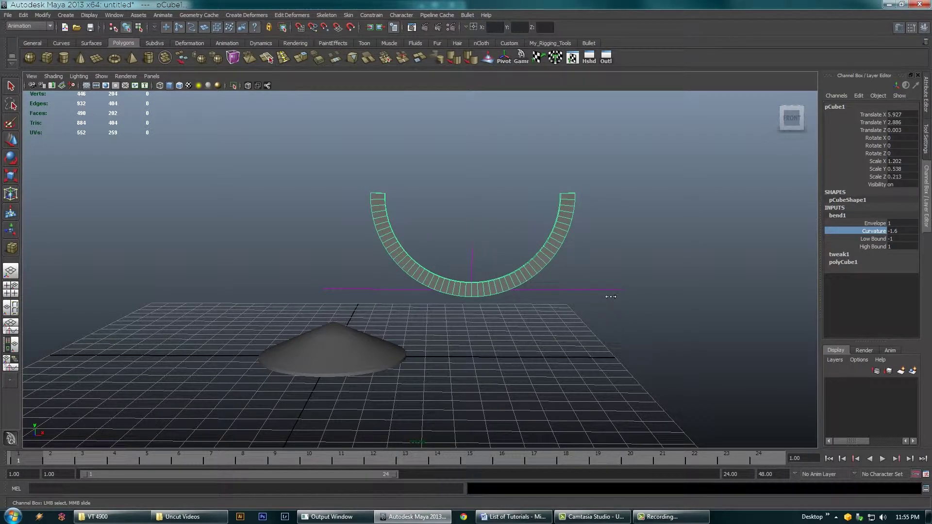
left_click_drag(611, 298, 542, 335, "alt")
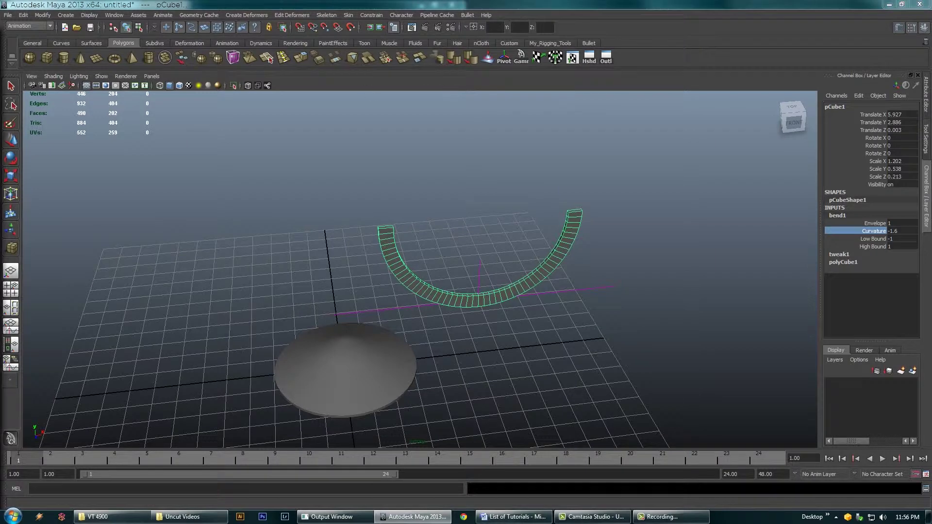
- Parent the bend deformer handle under the bar in the Outliner
left_click_drag(279, 59, 694, 95)
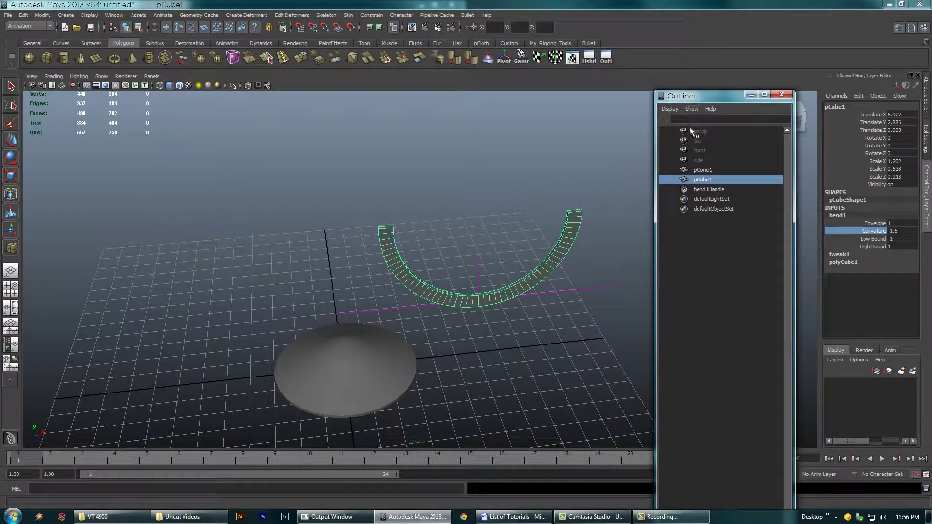
left_click(709, 189)
key("e")
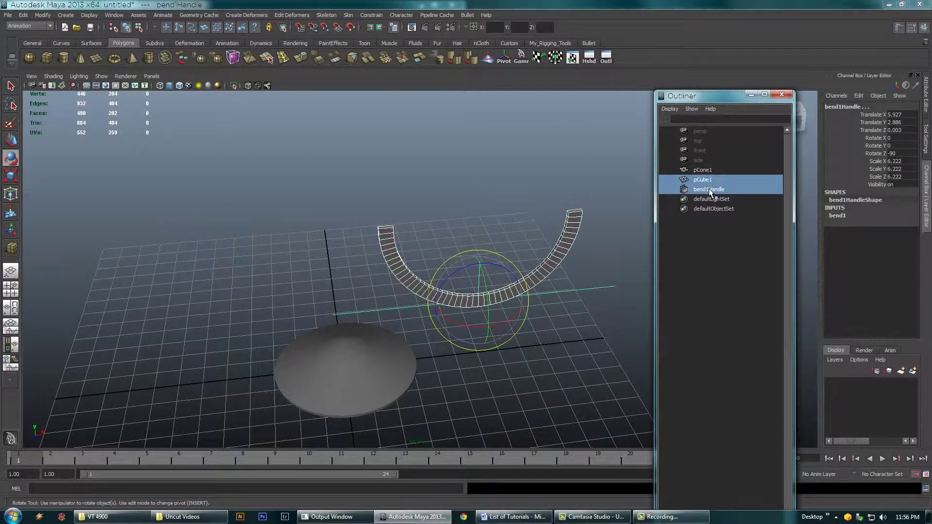
middle_click_drag(706, 190, 705, 180)
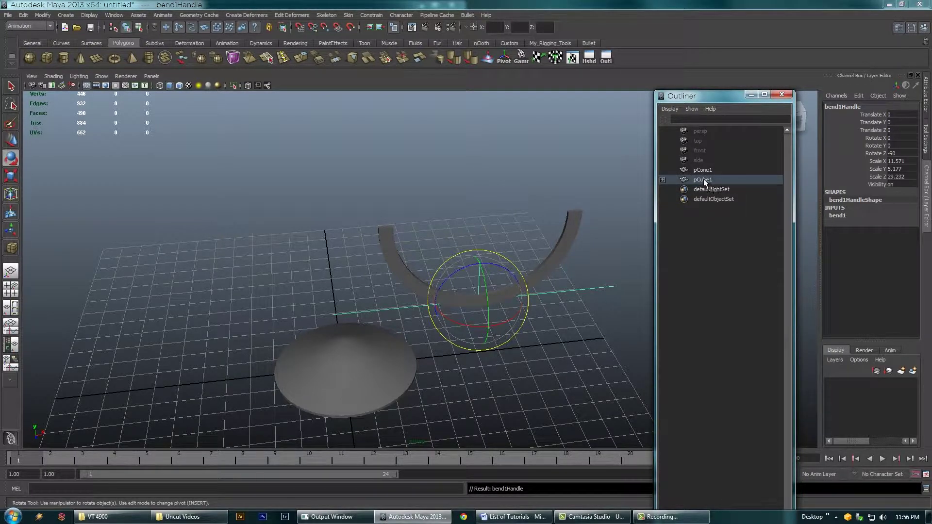
- Select the curved bar and set its Rotate Z to 67 so it stands as an arc beside the cone
left_click(564, 231)
left_click_drag(591, 283, 478, 251, "alt")
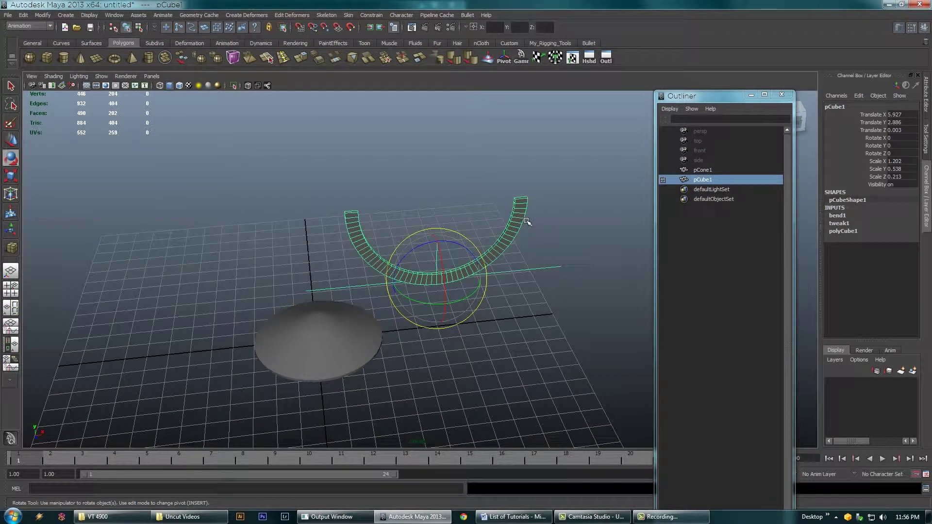
left_click_drag(455, 244, 408, 241)
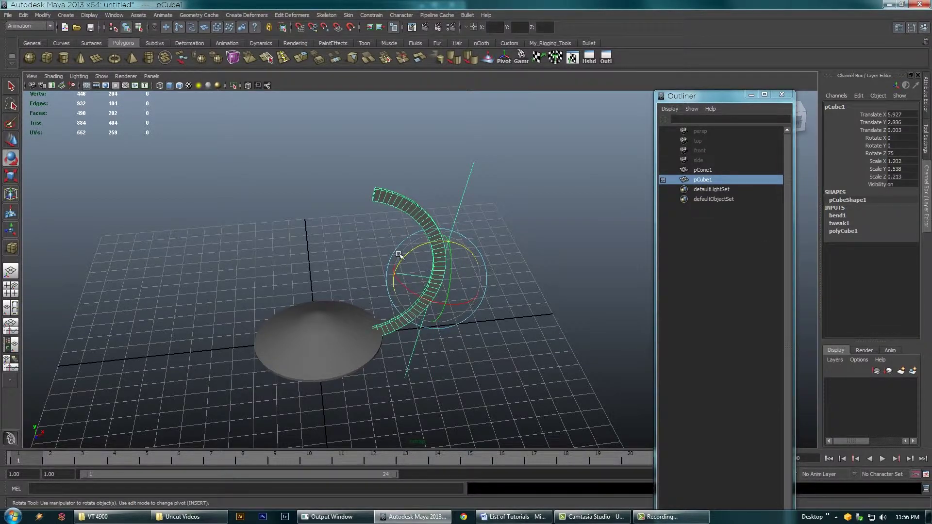
left_click_drag(439, 242, 427, 242)
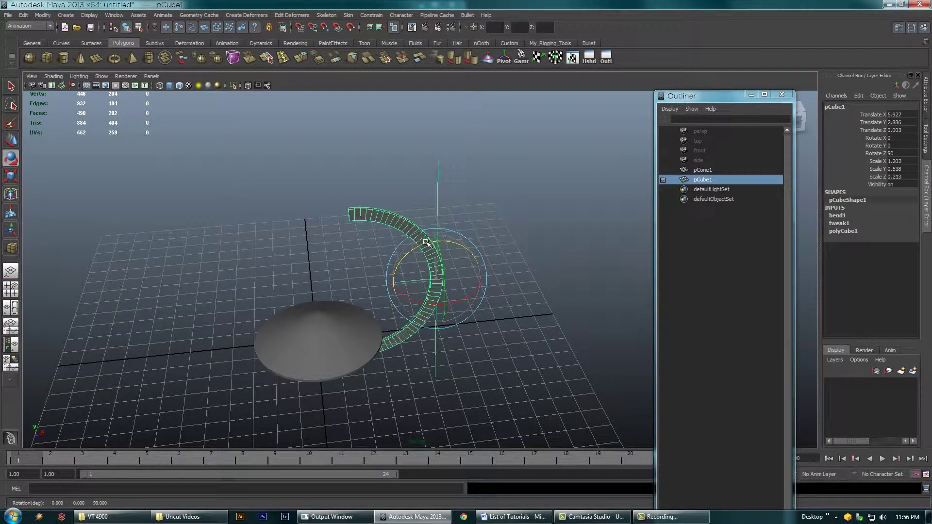
double_click(892, 152)
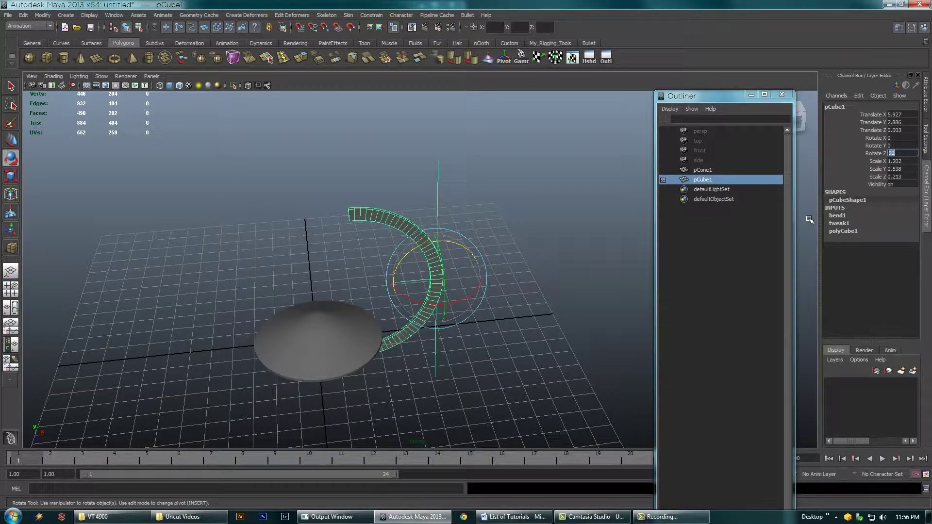
key("Tab")
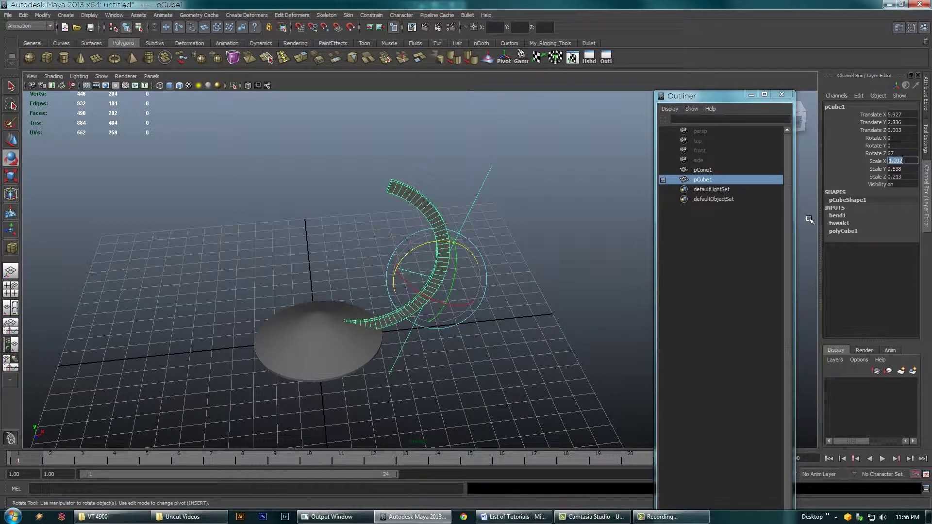
middle_click_drag(450, 307, 492, 311, "alt")
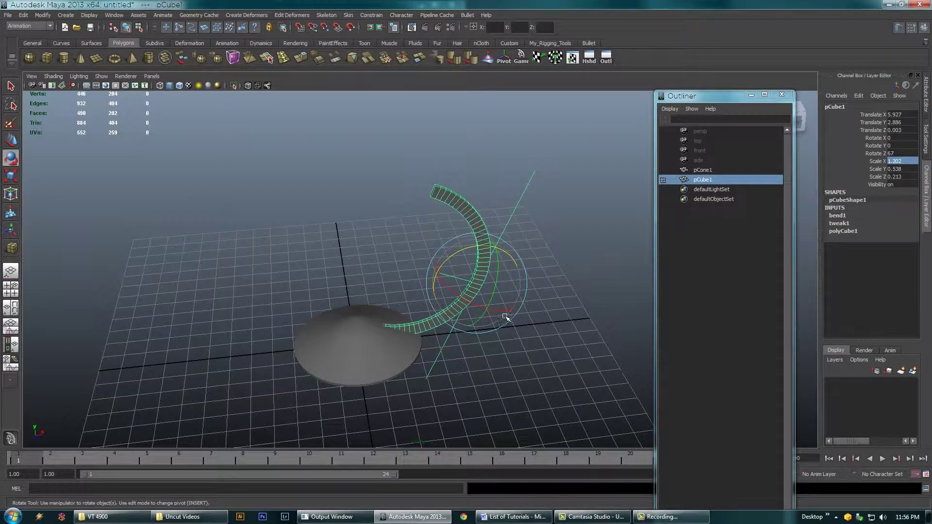
- Move the curved bar up and inward so its lower end sits just above the cone's tip
key("w")
left_click_drag(459, 282, 460, 255)
left_click_drag(474, 212, 471, 218)
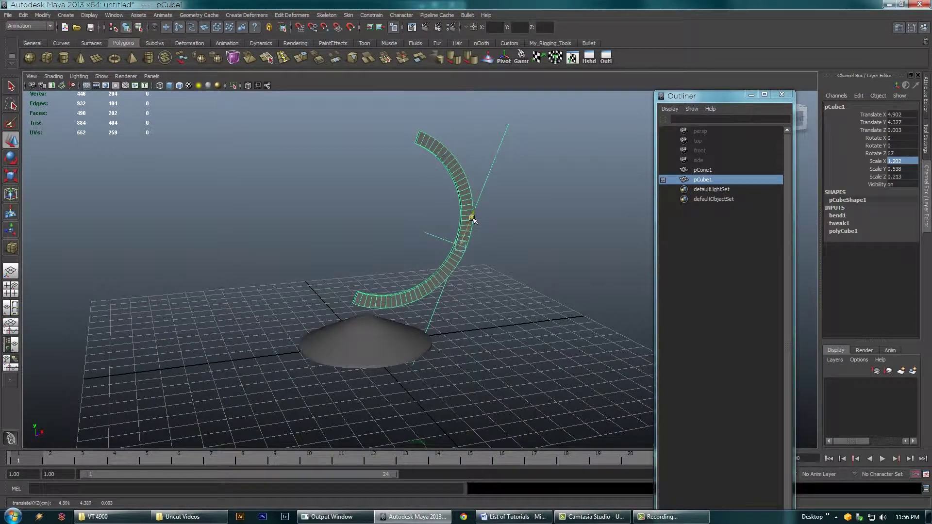
- Widen the curved bar along its Z axis to a Scale Z of about 0.348
left_click_drag(439, 343, 421, 309, "alt")
key("r")
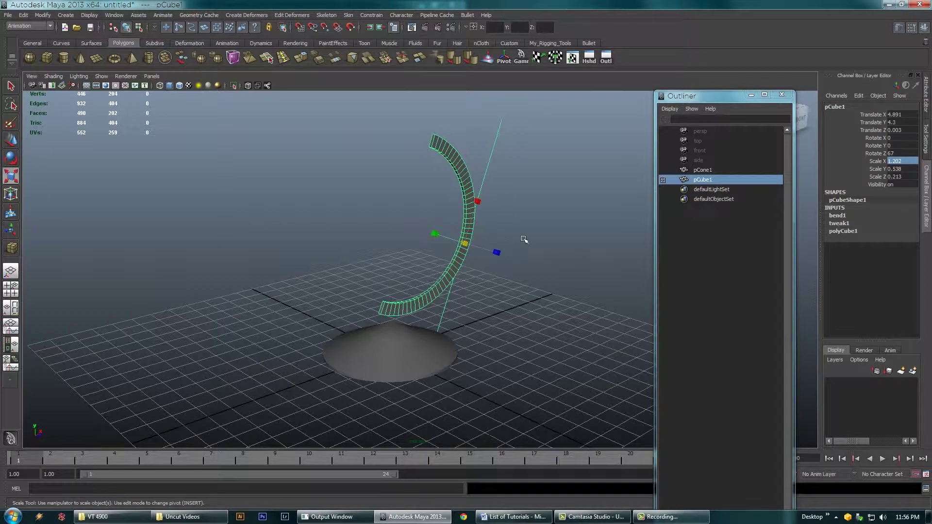
left_click_drag(498, 253, 343, 239)
left_click(490, 319)
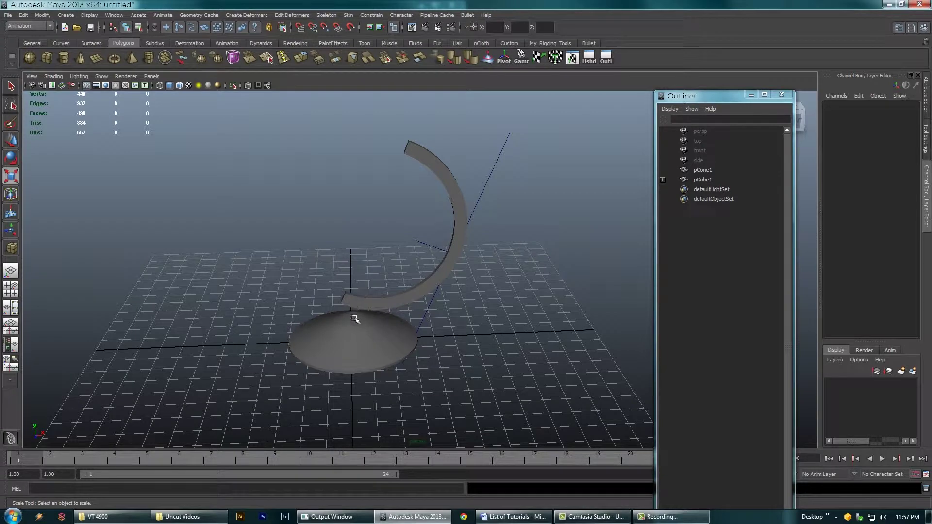
- Create a small polygon cylinder near the centre of the cone in the top view
left_click(64, 59)
left_click_drag(370, 376, 461, 408, "alt")
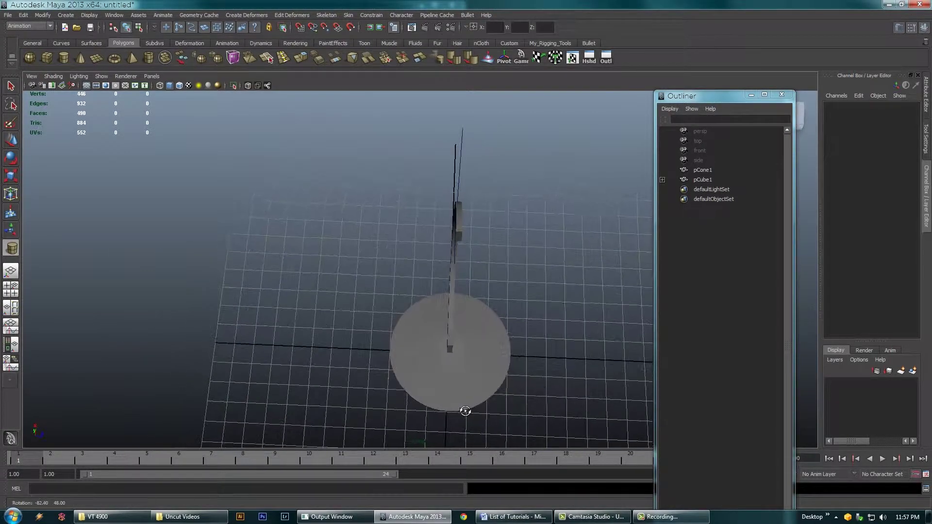
key("space")
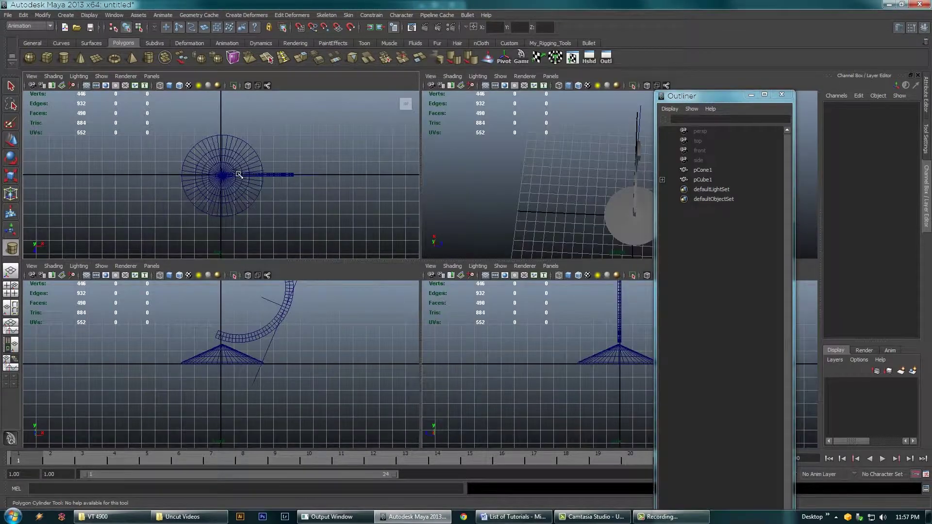
key("space")
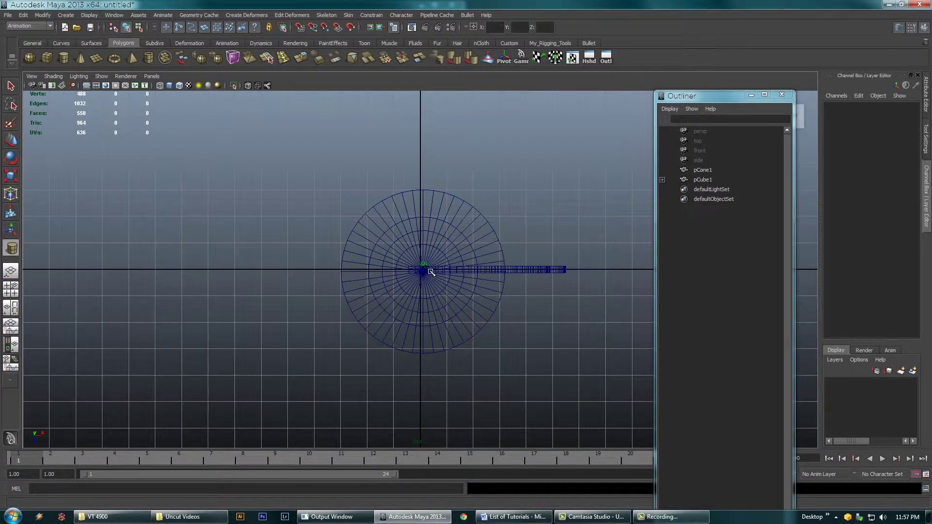
left_click_drag(431, 272, 425, 249)
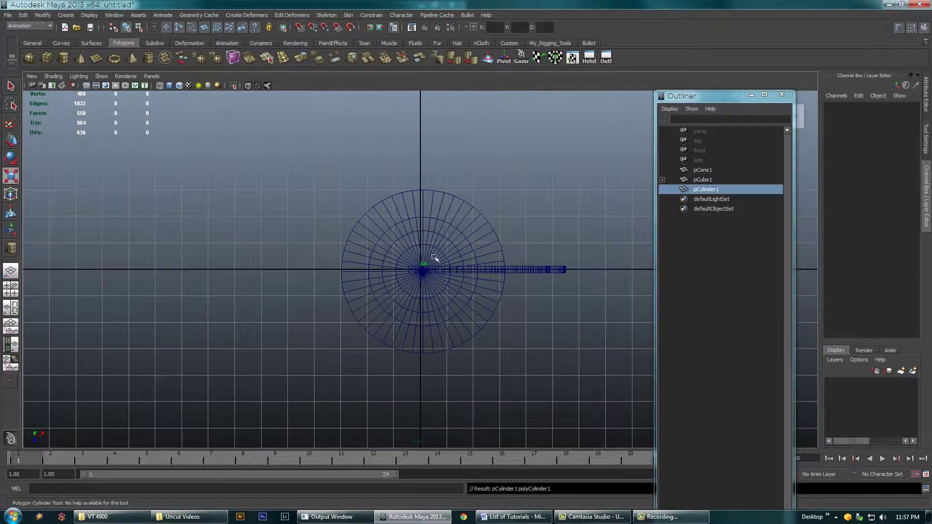
- Centre the new cylinder at the origin by setting its Translate X, Y and Z to 0
key("space")
key("space")
left_click_drag(495, 250, 429, 278, "alt")
key("space")
key("space")
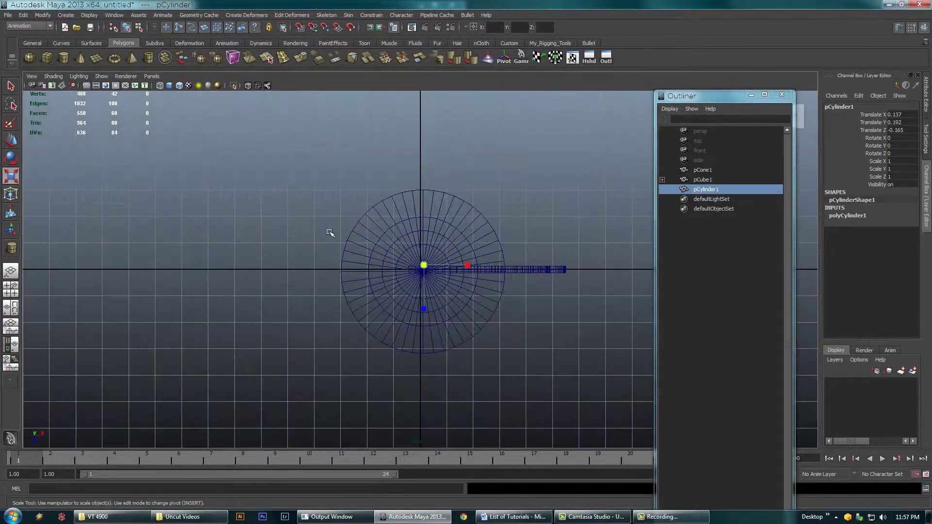
scroll(399, 312, "up", 3)
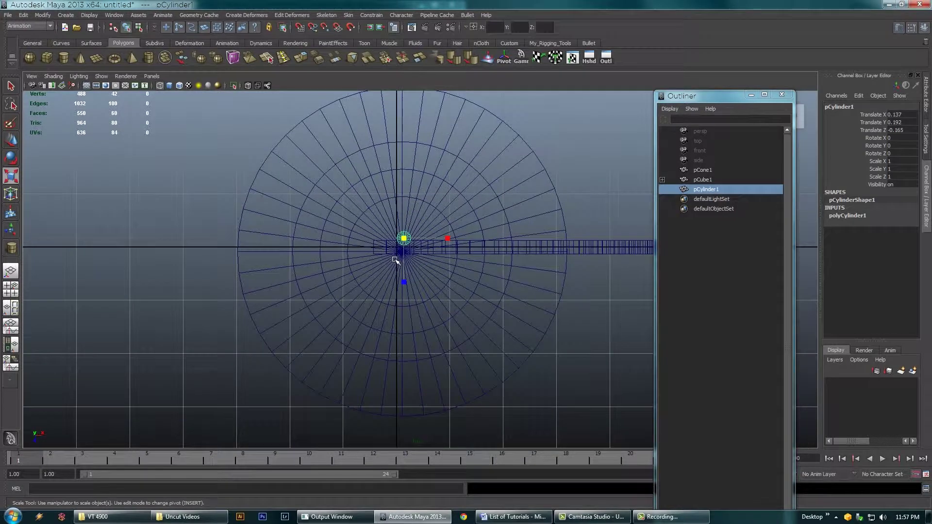
key("w")
left_click_drag(404, 267, 405, 286)
left_click_drag(435, 252, 428, 250)
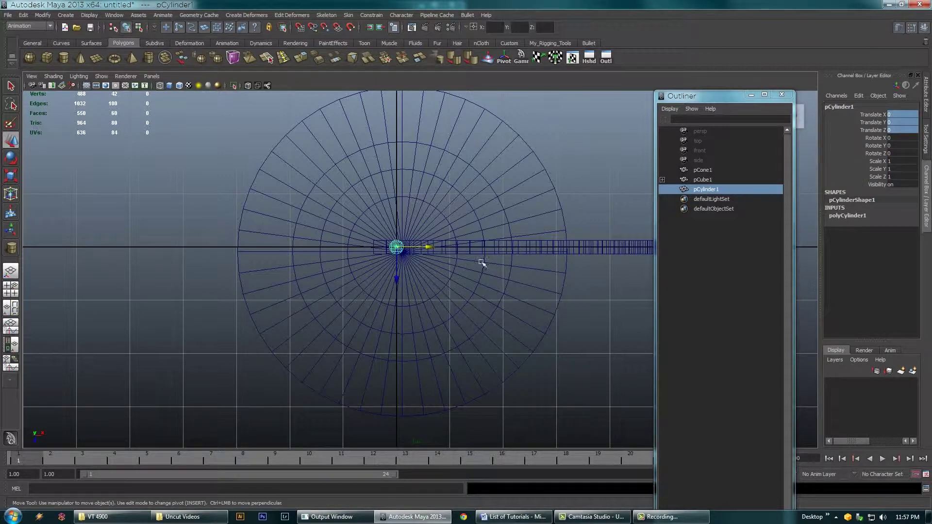
- Select the cone and set its Translate X, Y and Z to 0
left_click(466, 191)
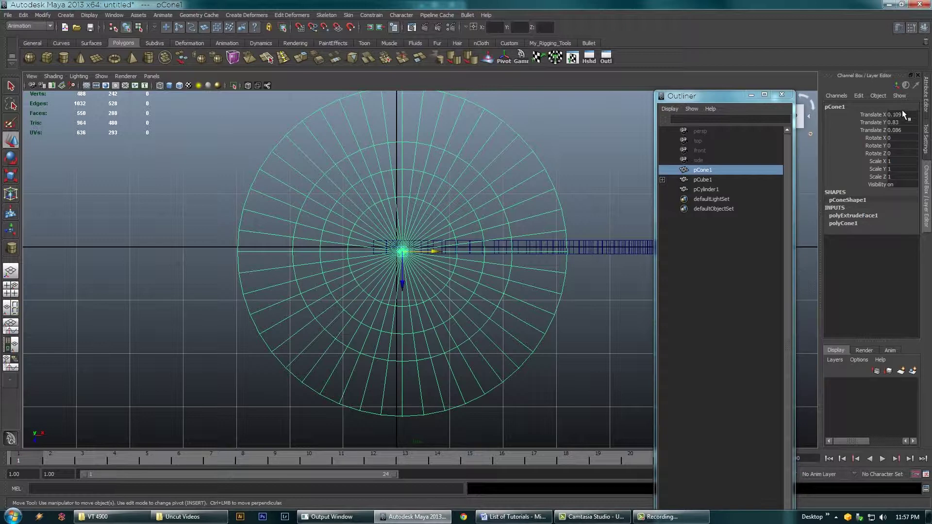
left_click_drag(904, 115, 904, 131)
type("0")
key("Return")
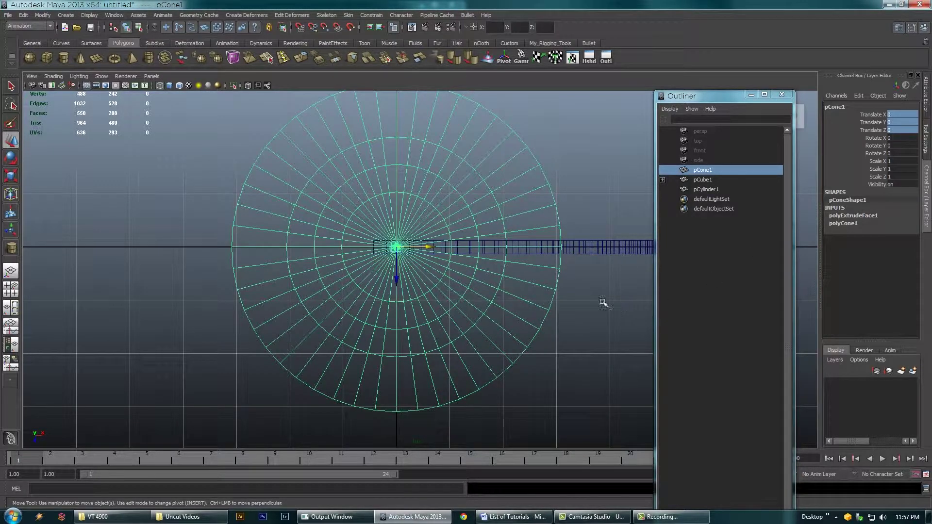
- Select only the cylinder hidden in the cone and raise it above the tip to a Translate Y of about 1.27
left_click(604, 242)
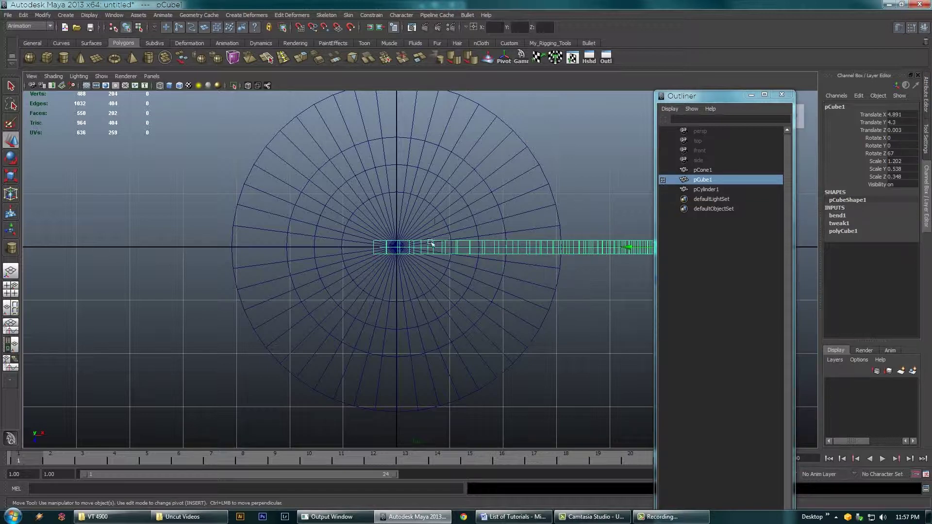
key("space")
key("space")
left_click_drag(535, 281, 396, 249, "alt")
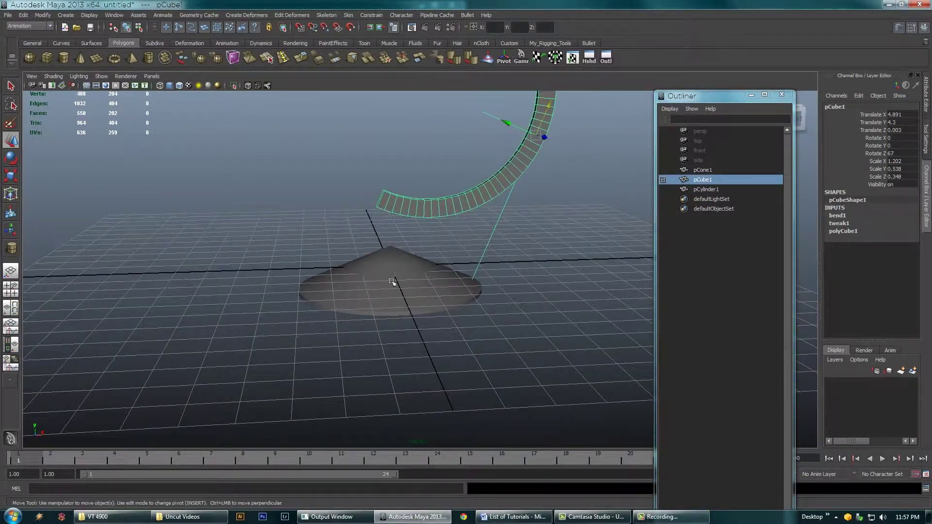
left_click_drag(392, 282, 337, 371)
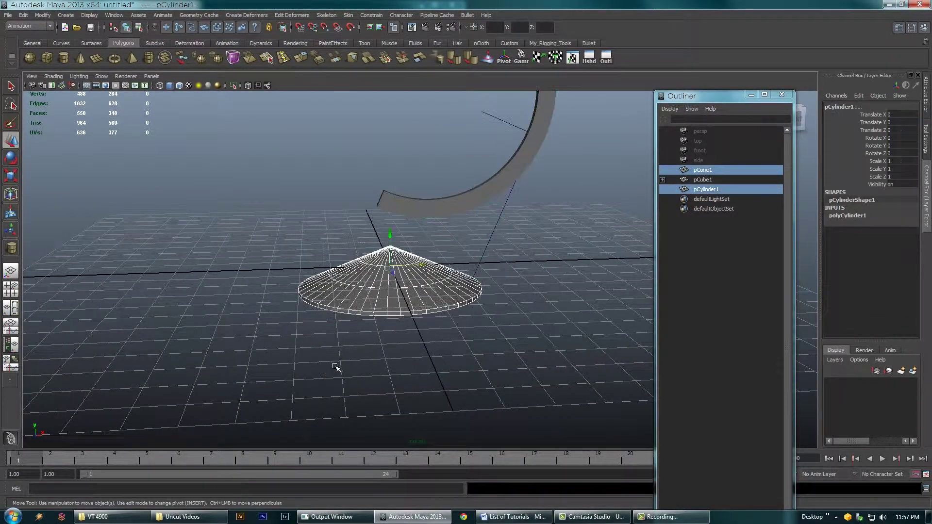
left_click(355, 264, "shift")
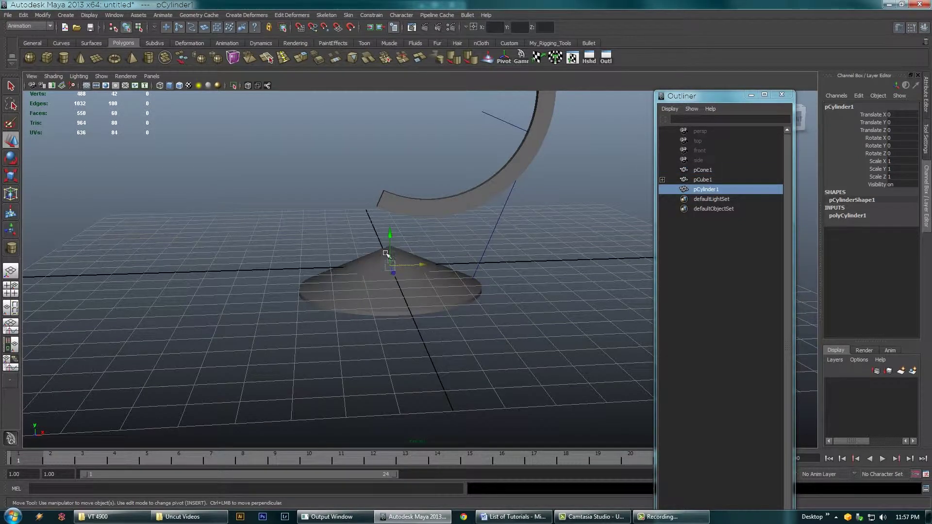
left_click_drag(392, 236, 390, 198)
left_click_drag(415, 263, 462, 255, "alt")
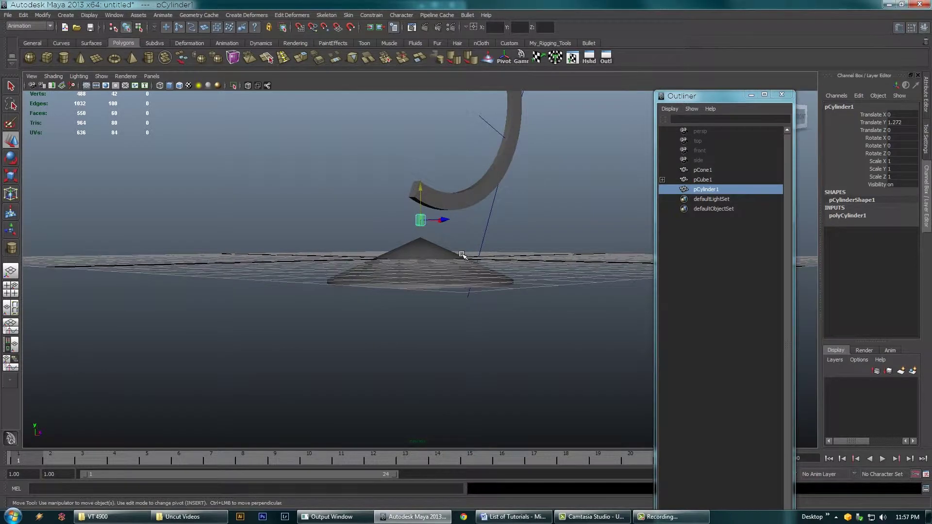
- Stretch the cylinder to a Scale Y of about 1.94 and lower it into the cone's tip at Translate Y about 0.86
key("r")
left_click_drag(421, 178, 419, 145)
left_click_drag(466, 243, 476, 260, "alt")
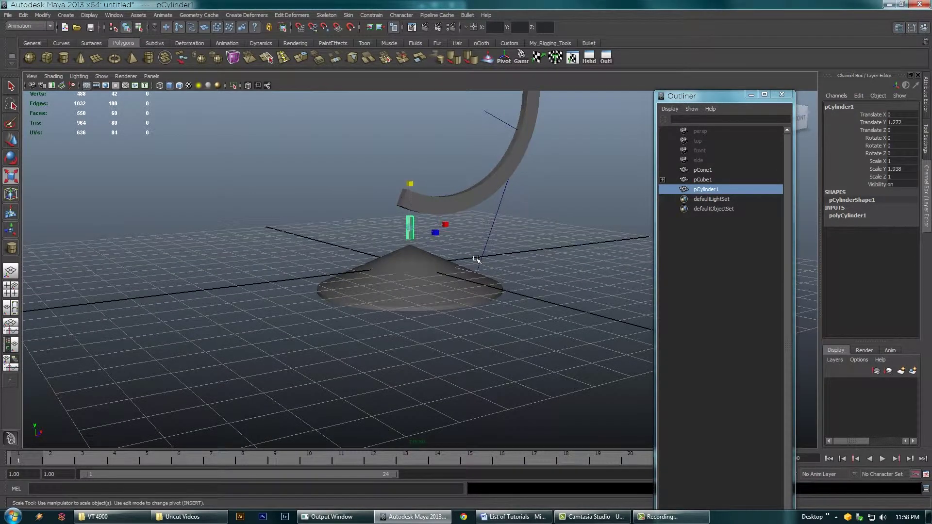
key("w")
left_click_drag(410, 193, 412, 206)
left_click_drag(435, 245, 395, 270, "alt")
middle_click_drag(420, 260, 420, 277, "alt")
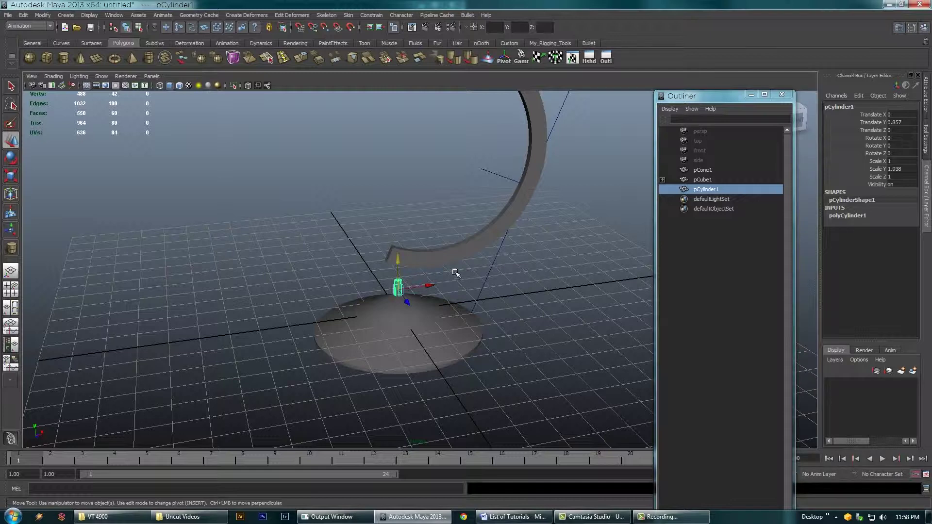
- Lower the curved bar onto the cylinder, to Translate X about 4.74 and Translate Y about 3.35
left_click(447, 255)
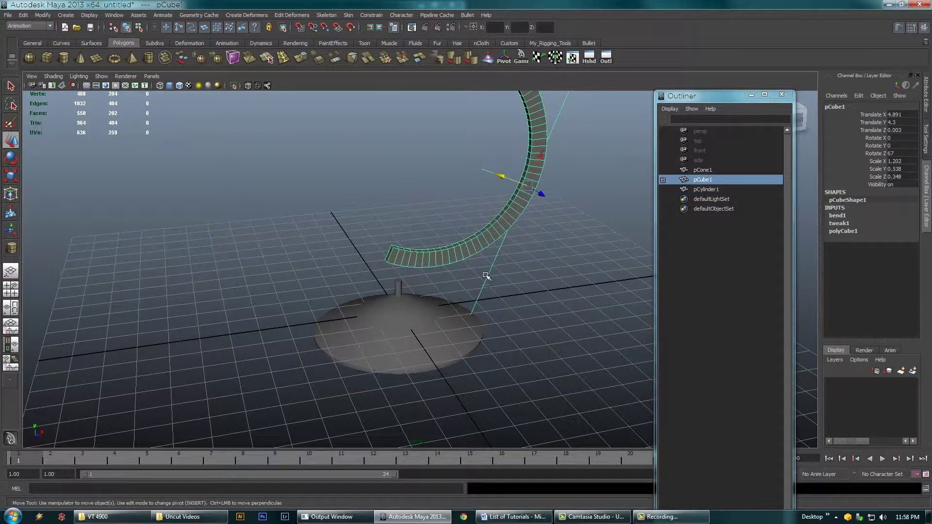
mouse_move(528, 171)
left_mouse_down()
mouse_move(501, 201)
mouse_move(535, 183)
left_mouse_up()
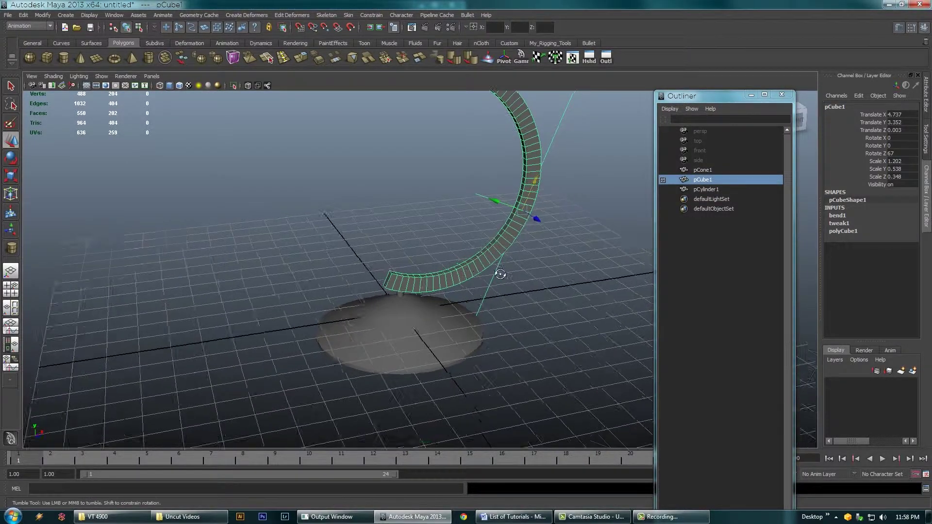
- Examine the joint between the curved bar, the cylinder and the cone from several angles
left_click_drag(335, 344, 398, 342, "alt")
right_click_drag(398, 342, 620, 343, "alt")
middle_click_drag(491, 339, 368, 296, "alt")
right_click_drag(368, 295, 560, 302, "alt")
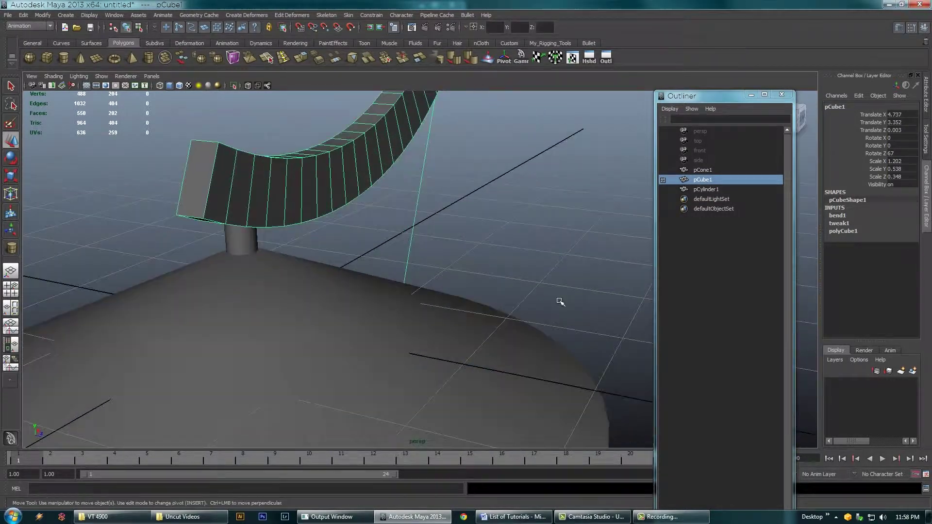
left_click_drag(348, 271, 408, 288, "alt")
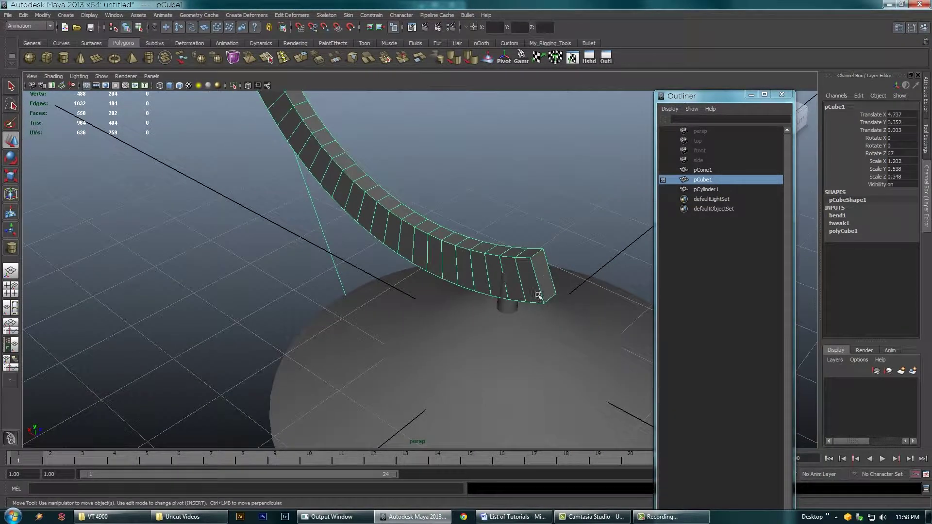
left_click_drag(534, 276, 386, 270, "alt")
key("r")
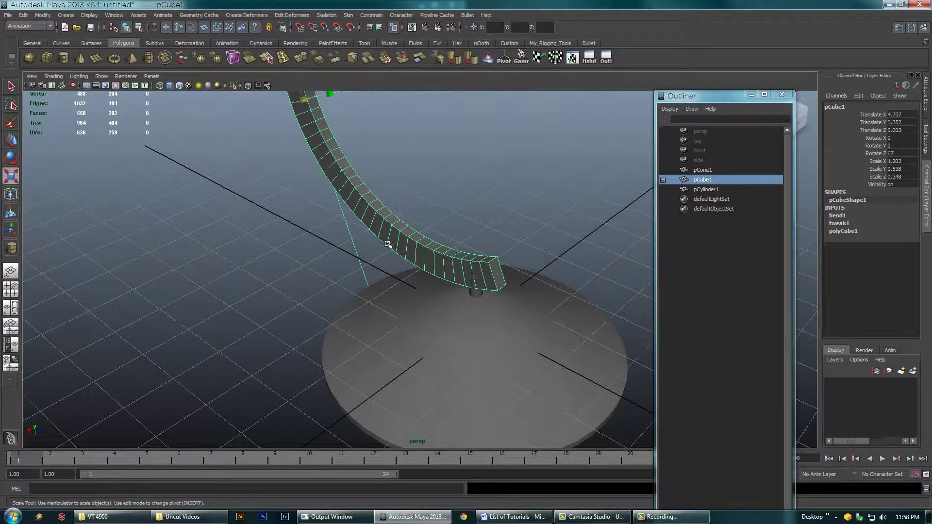
left_click_drag(406, 179, 361, 231, "alt")
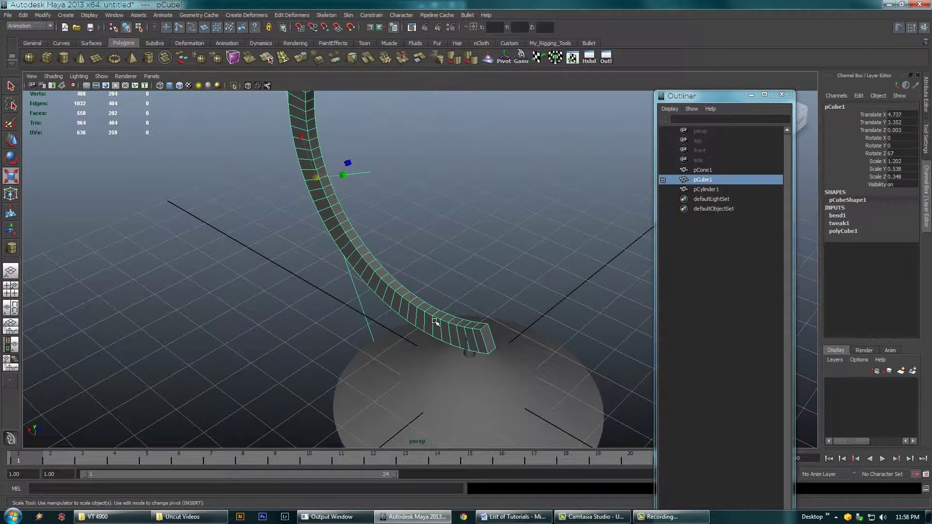
left_click(469, 354)
left_click_drag(470, 350, 381, 360)
right_click_drag(381, 360, 523, 353, "alt")
right_click_drag(416, 342, 315, 321, "alt")
left_click(586, 299)
left_click_drag(587, 299, 543, 358, "alt")
left_click_drag(531, 324, 292, 343, "alt")
left_click_drag(471, 298, 427, 328, "alt")
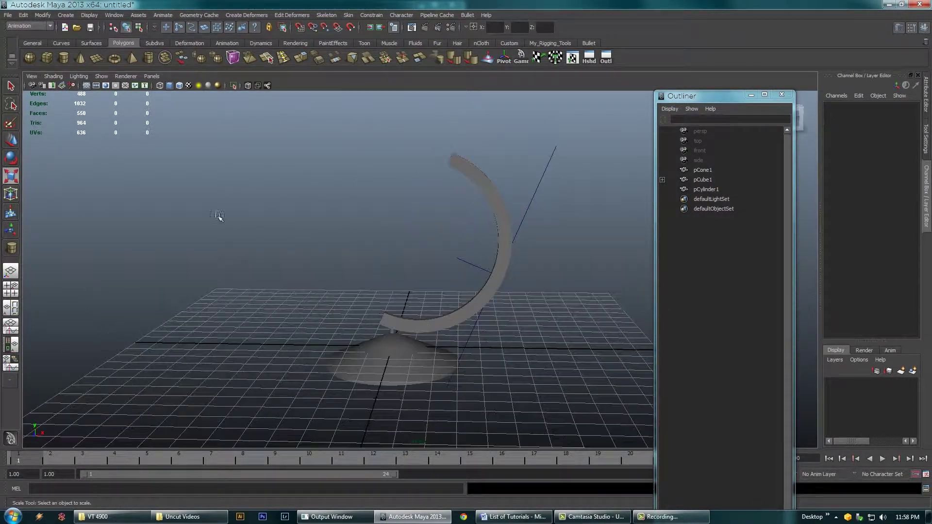
- Create a polygon sphere with a radius of about 2.57 beside the stand, opposite the arc's bulge
left_click(29, 57)
mouse_move(277, 291)
left_mouse_down("alt")
mouse_move(283, 312)
mouse_move(329, 318)
left_mouse_up("alt")
key("5")
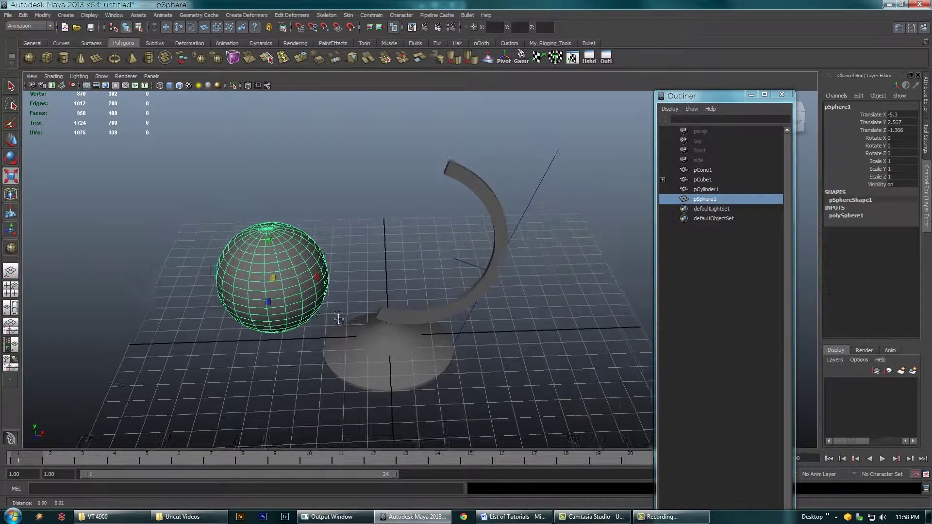
- Set the sphere's Subdivisions Axis and Subdivisions Height both to 80
left_click(861, 214)
left_click(892, 232)
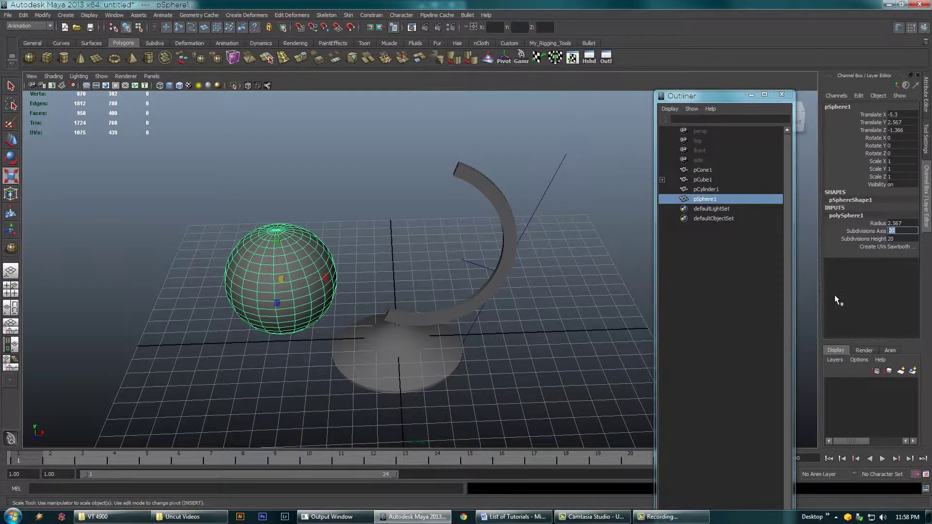
type("80")
key("Tab")
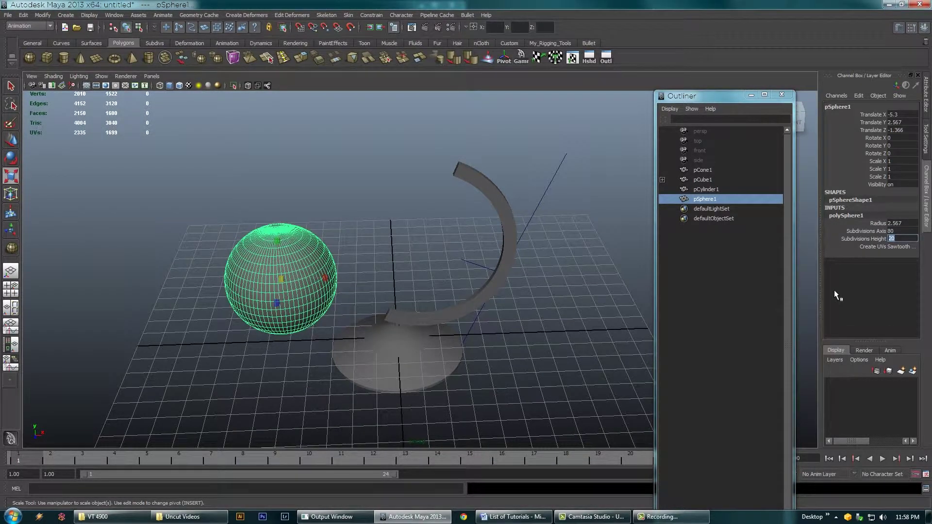
type("80")
key("Tab")
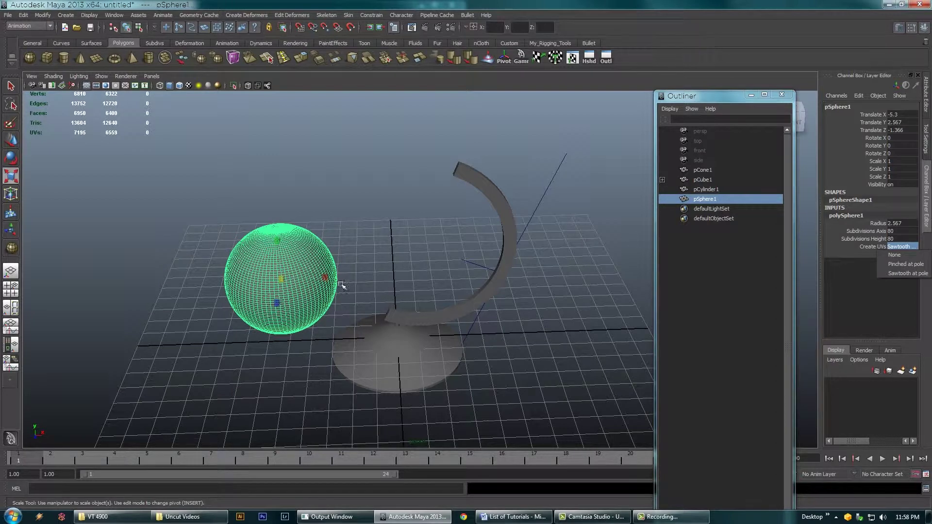
key("e")
left_click_drag(289, 244, 296, 247)
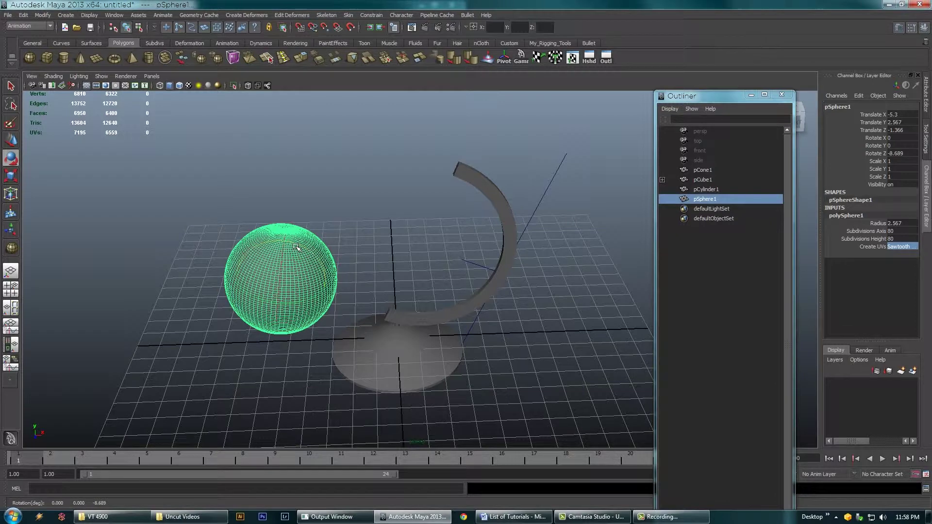
key("ctrl+z")
- Tilt the sphere by setting its Rotate Z to -23
left_click(897, 153)
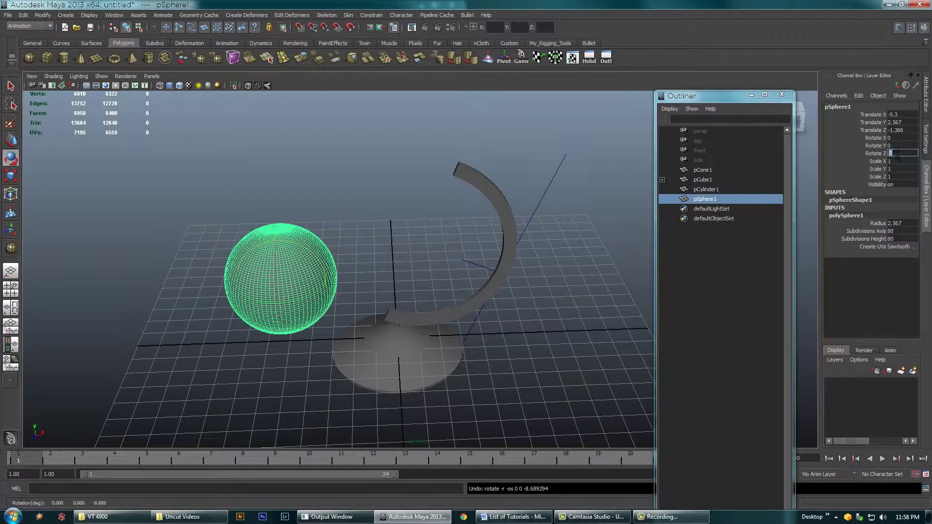
key("Tab")
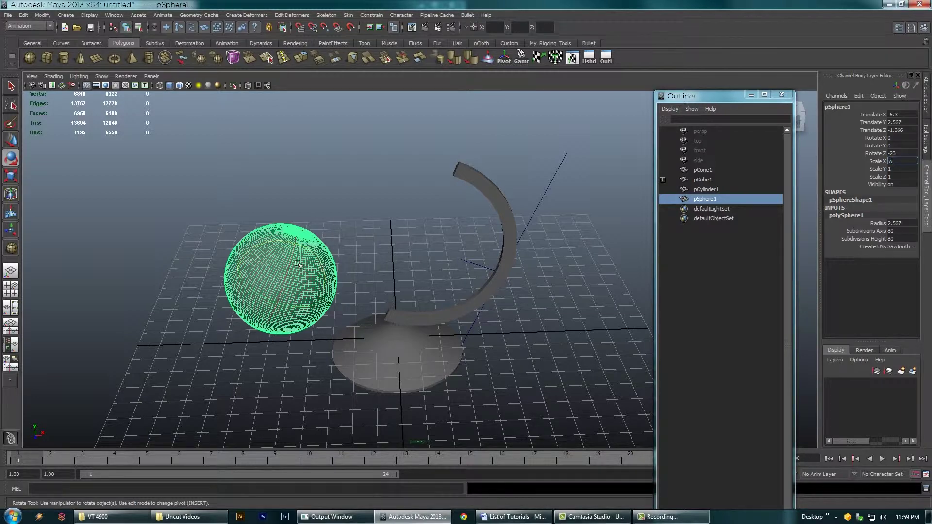
left_click(341, 237)
left_click(295, 255)
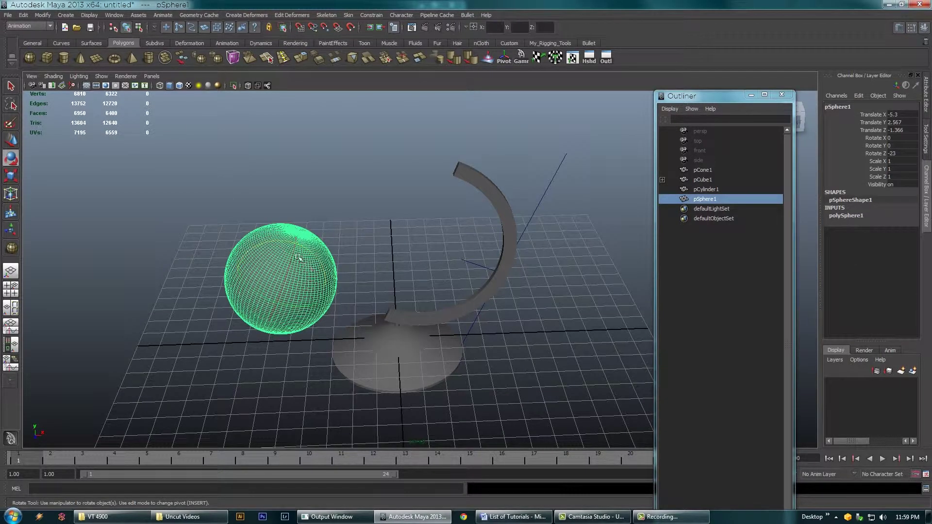
- Move the tilted sphere over the base into the opening of the curved bar
key("w")
left_click_drag(291, 254, 336, 173)
left_click_drag(347, 211, 595, 288)
left_click_drag(391, 263, 410, 262)
- Select the sphere and the curved bar and use the Align Tool to center the sphere on the bar along Z
left_click(388, 176, "shift")
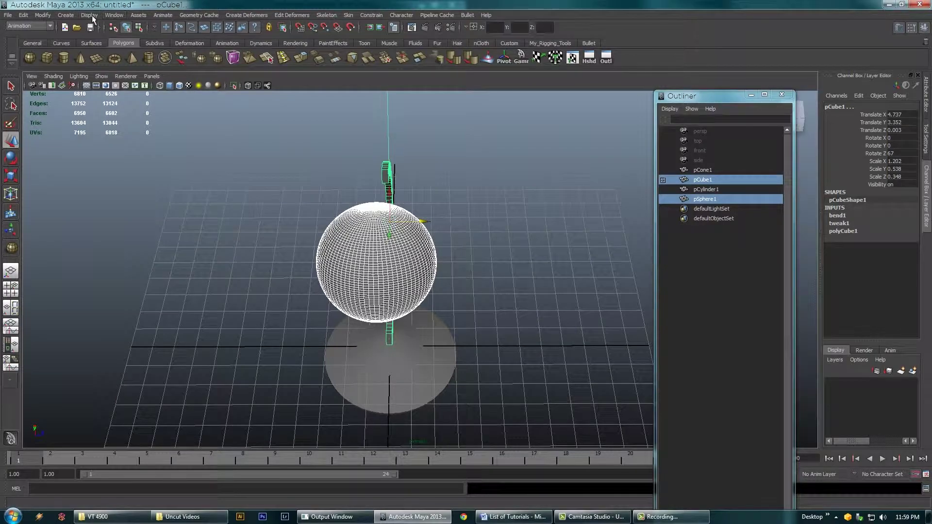
left_click(66, 15)
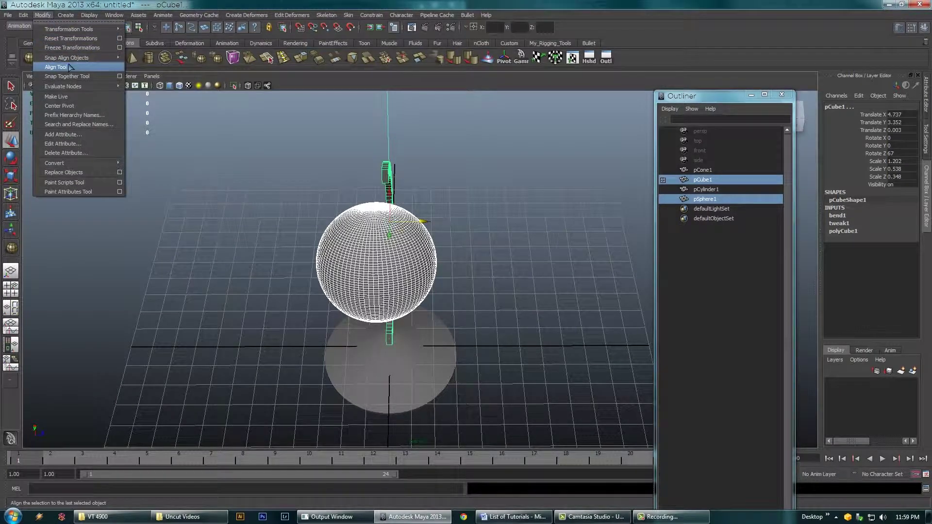
left_click(54, 64)
left_click_drag(137, 112, 165, 146, "alt")
left_click_drag(398, 254, 451, 264, "alt")
left_click(471, 118)
left_click_drag(469, 167, 365, 255, "alt")
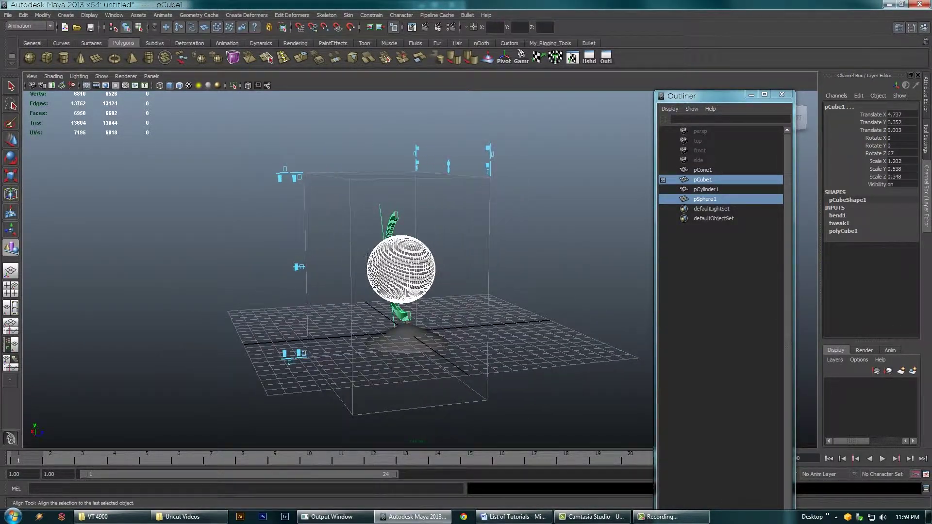
left_click(298, 267)
left_click_drag(299, 266, 432, 308, "alt")
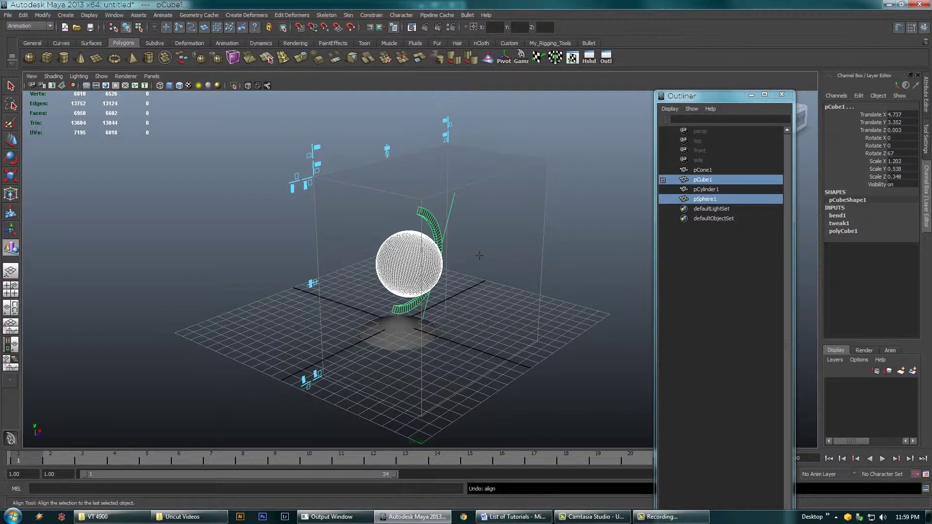
left_click_drag(391, 157, 432, 253, "alt")
- Select only the sphere and enlarge it uniformly to a scale of about 1.23
key("w")
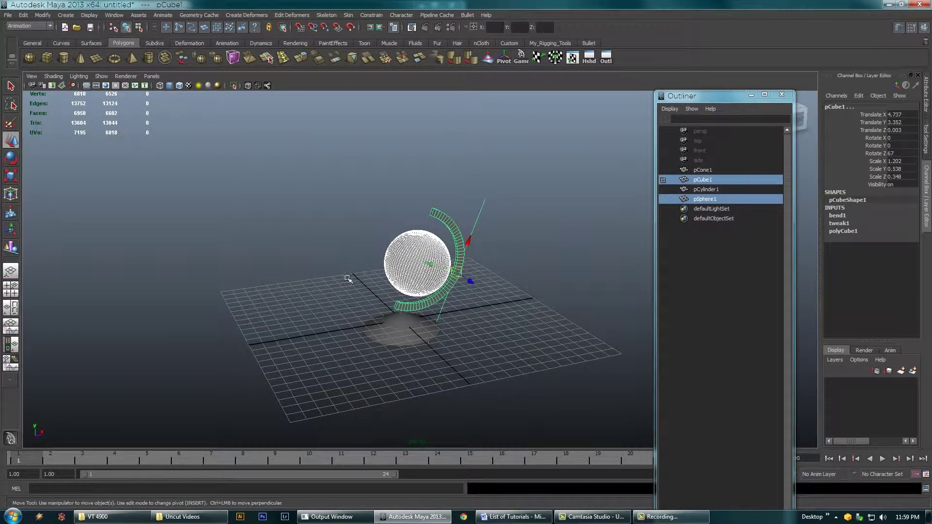
right_click_drag(348, 279, 430, 274, "alt")
middle_click_drag(429, 275, 380, 275, "alt")
left_click(406, 261)
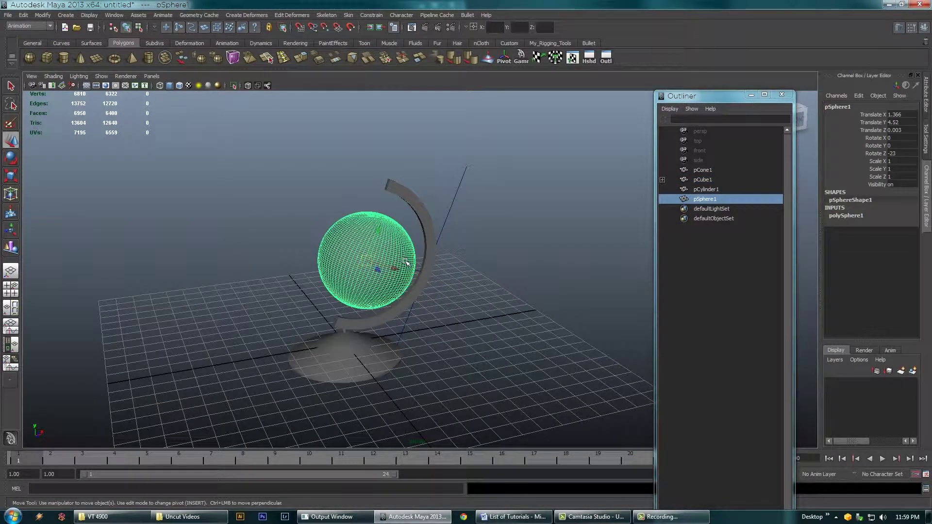
key("r")
mouse_move(367, 262)
left_mouse_down()
mouse_move(386, 262)
mouse_move(366, 254)
left_mouse_up()
- Move the sphere to about X 1.1, Y 4.92 inside the arc and enlarge it uniformly to a scale of about 1.36
left_click_drag(377, 266, 394, 237)
key("w")
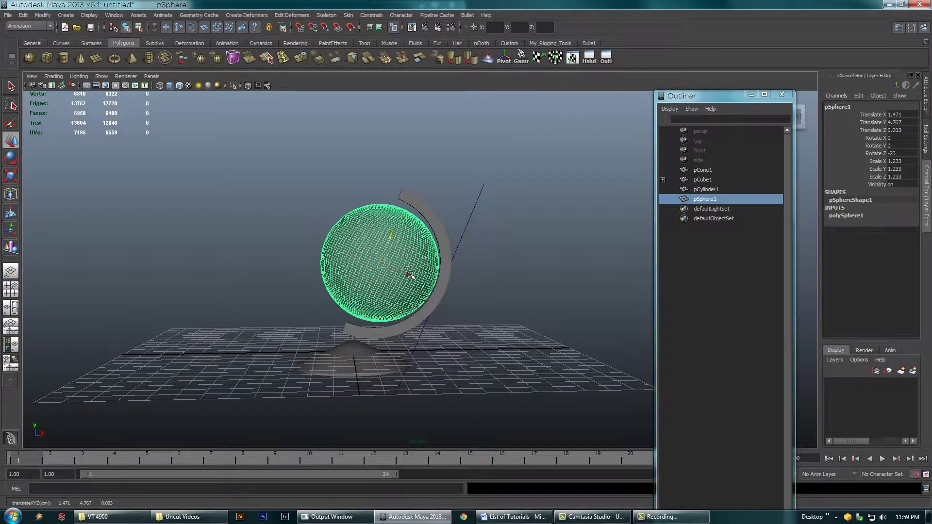
left_click_drag(406, 273, 405, 273)
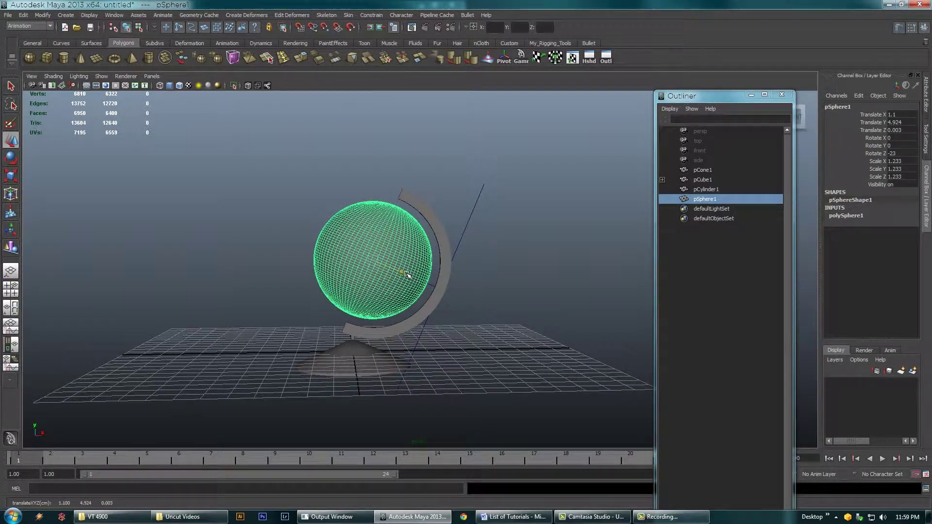
key("r")
mouse_move(374, 262)
left_mouse_down()
mouse_move(487, 324)
mouse_move(562, 318)
mouse_move(491, 304)
mouse_move(503, 295)
mouse_move(385, 276)
left_mouse_up()
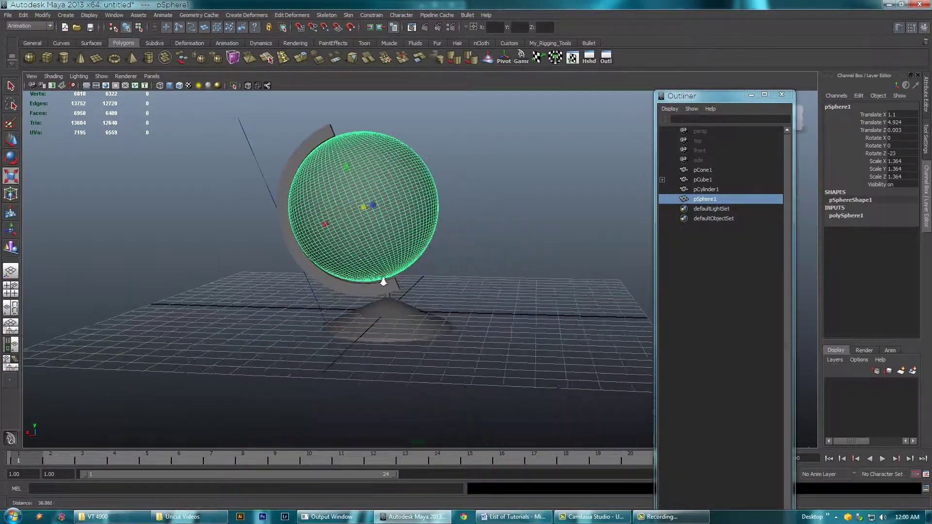
- Duplicate the short post between base and arc and raise the copy to about Y 5.41 inside the sphere
right_click_drag(385, 276, 383, 343, "alt")
left_click(343, 337)
right_click_drag(475, 319, 233, 306, "alt")
middle_click_drag(370, 325, 387, 364, "alt")
right_click_drag(387, 364, 362, 352, "alt")
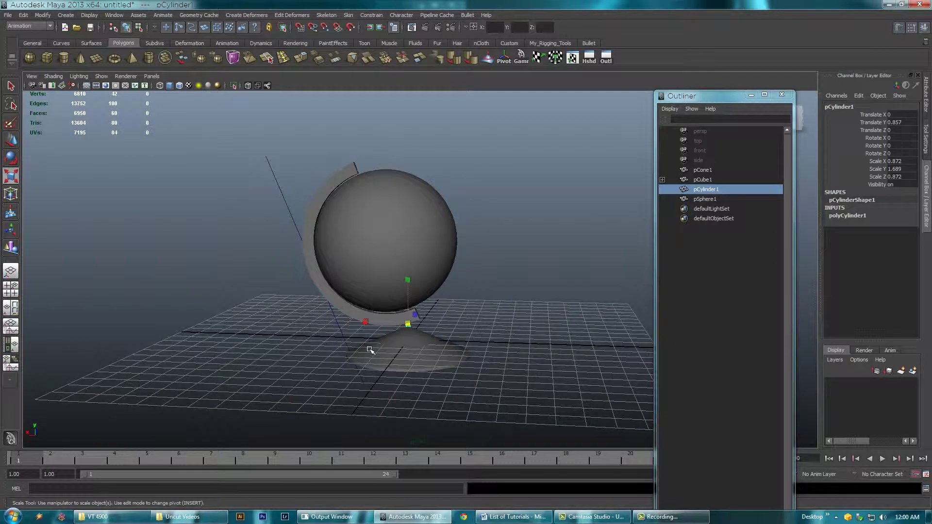
key("ctrl+d")
key("w")
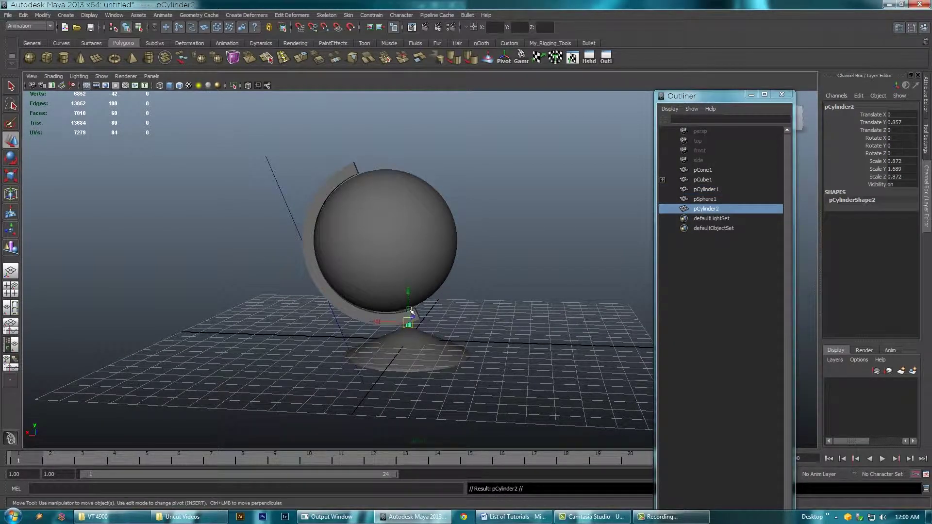
left_click_drag(407, 293, 408, 199)
- With X-ray display on, set the copied cylinder's Rotate Z to -23 and move it to about X 1.31, Y 4.85
left_click(247, 86)
mouse_move(416, 254)
left_mouse_down("alt")
mouse_move(413, 287)
mouse_move(383, 298)
mouse_move(417, 272)
left_mouse_up("alt")
left_click(891, 153)
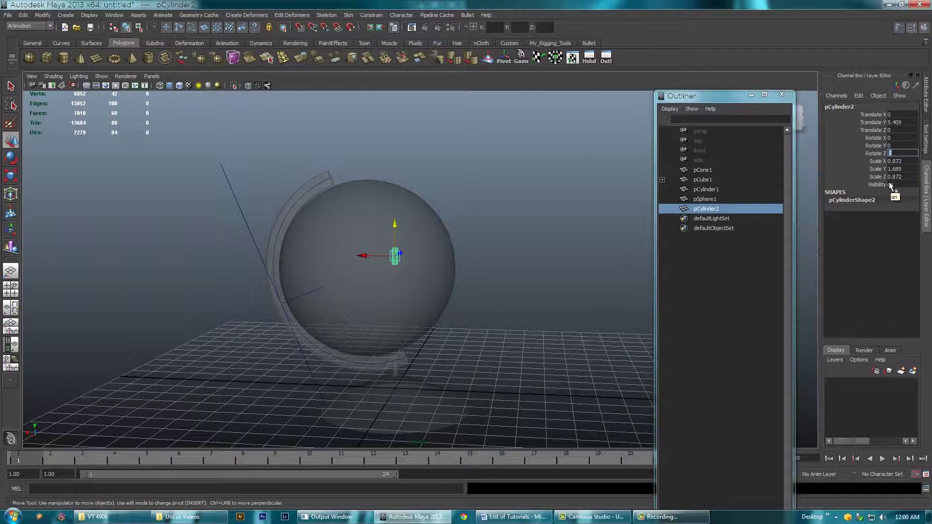
type("-23")
key("Tab")
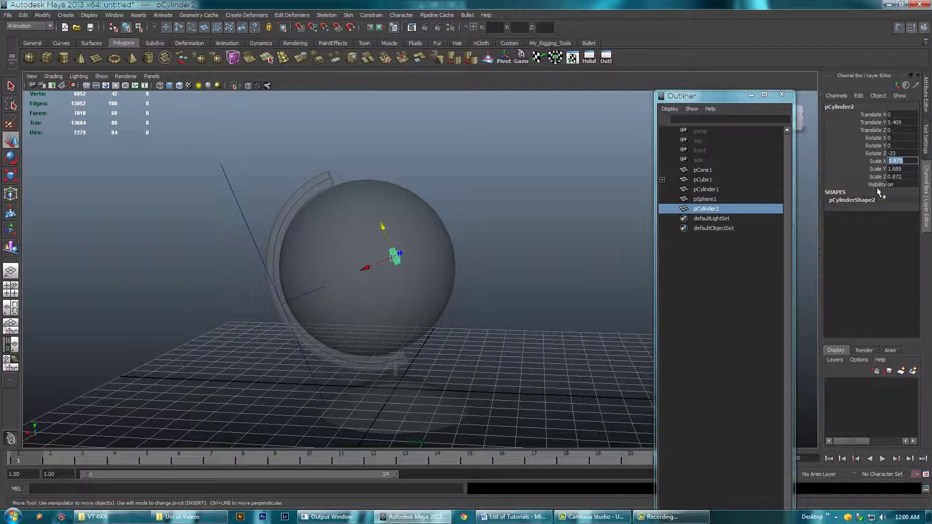
left_click_drag(365, 272, 335, 281)
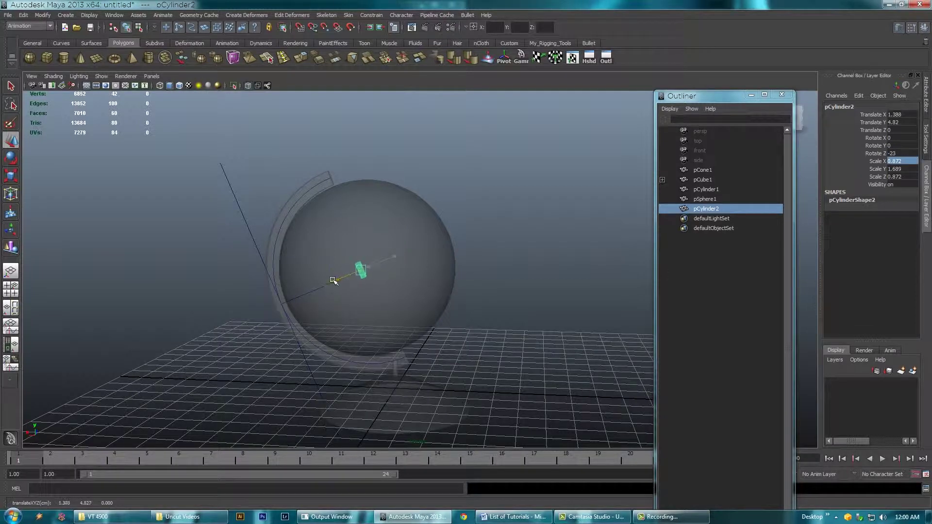
left_click_drag(415, 296, 431, 293, "alt")
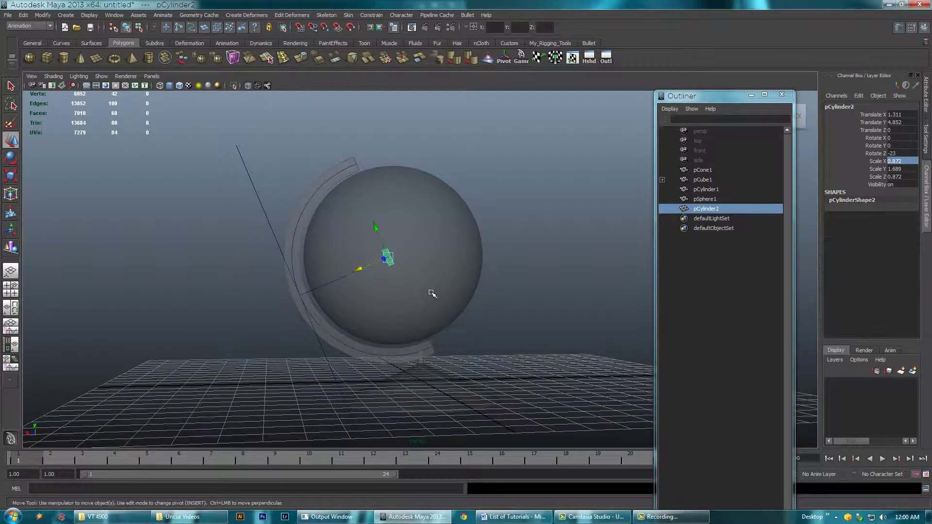
- Stretch the tilted cylinder along its axis to a Scale Y of about 19.65 and turn X-ray display off
key("r")
left_click_drag(370, 206, 460, 250)
left_click(480, 194)
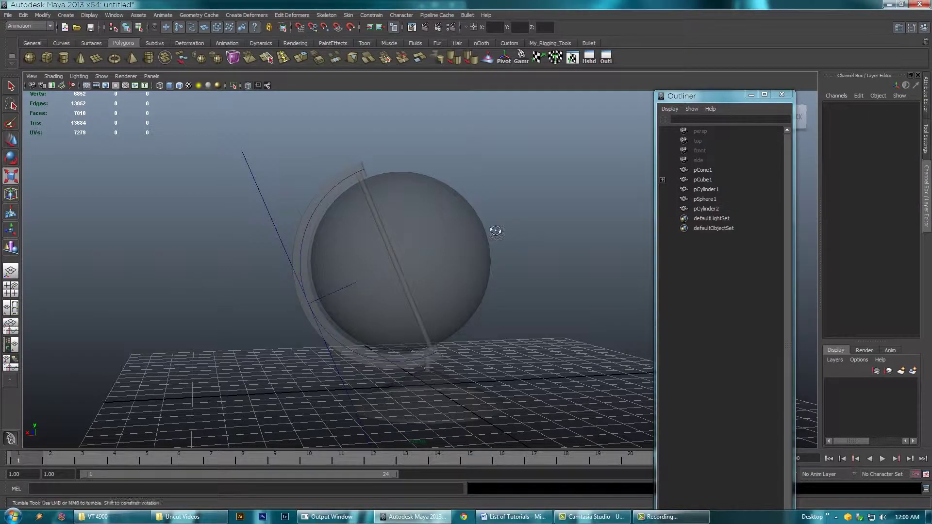
left_click(248, 86)
- Select the sphere together with the thin rod that passes through its poles
mouse_move(452, 253)
left_mouse_down("alt")
mouse_move(406, 260)
mouse_move(494, 252)
mouse_move(479, 242)
mouse_move(435, 277)
mouse_move(438, 308)
mouse_move(418, 298)
left_mouse_up("alt")
left_click(418, 299)
scroll(376, 347, "up", 3)
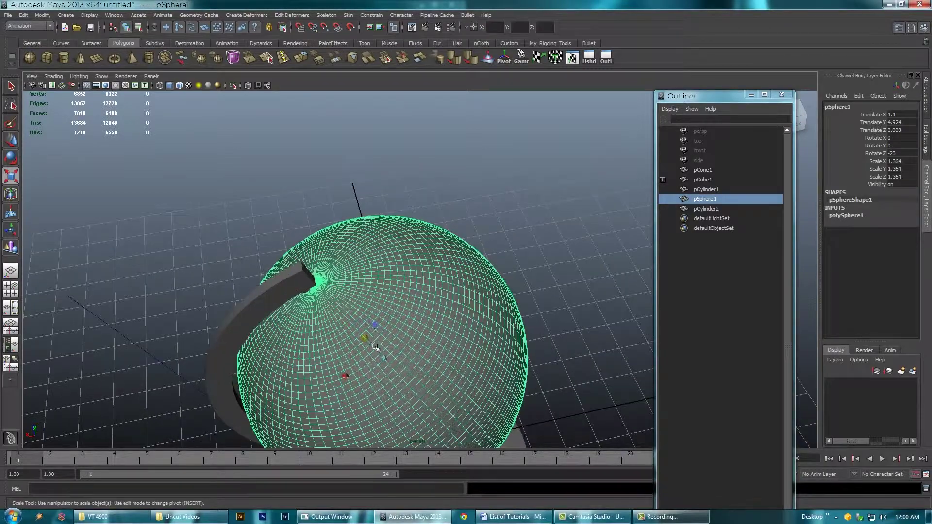
left_click_drag(380, 331, 427, 315, "alt")
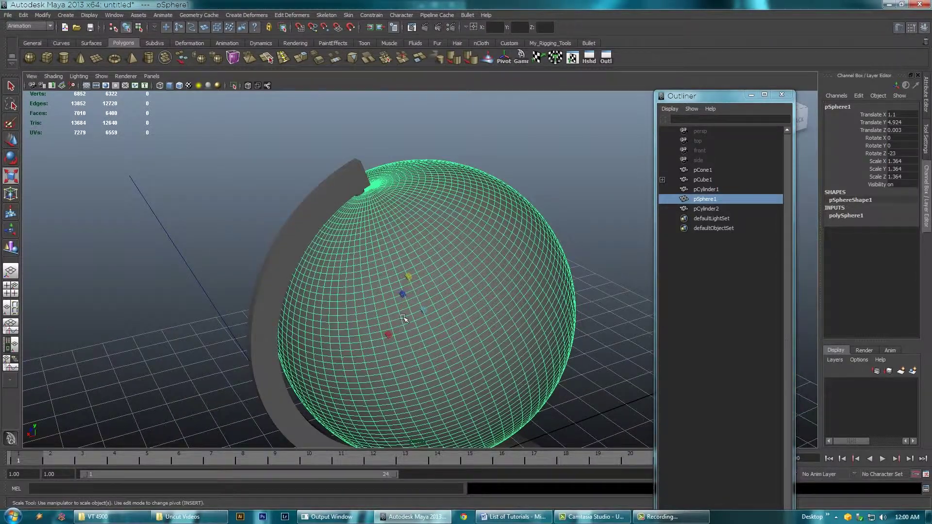
scroll(402, 318, "up", 4)
left_click_drag(385, 196, 377, 212, "alt")
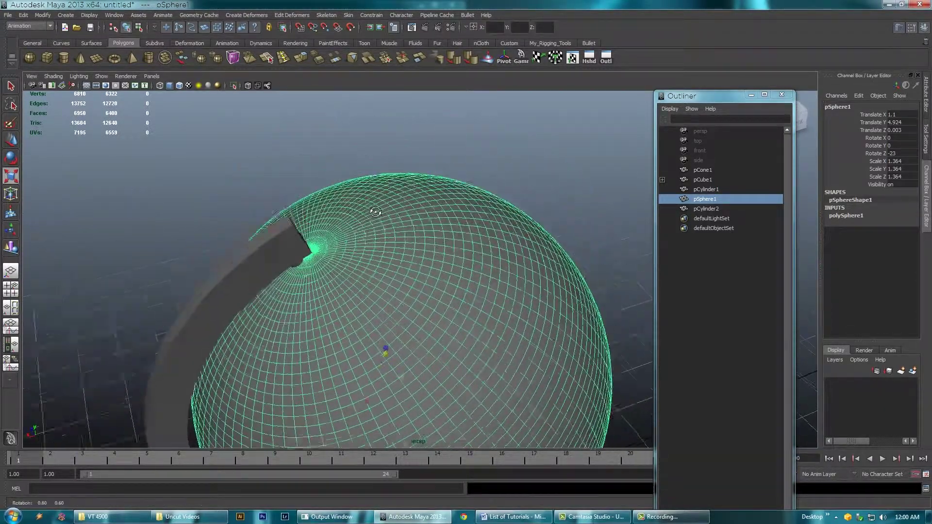
right_click_drag(377, 212, 439, 264, "alt")
left_click_drag(439, 264, 403, 228, "alt")
right_click_drag(395, 225, 403, 230, "alt")
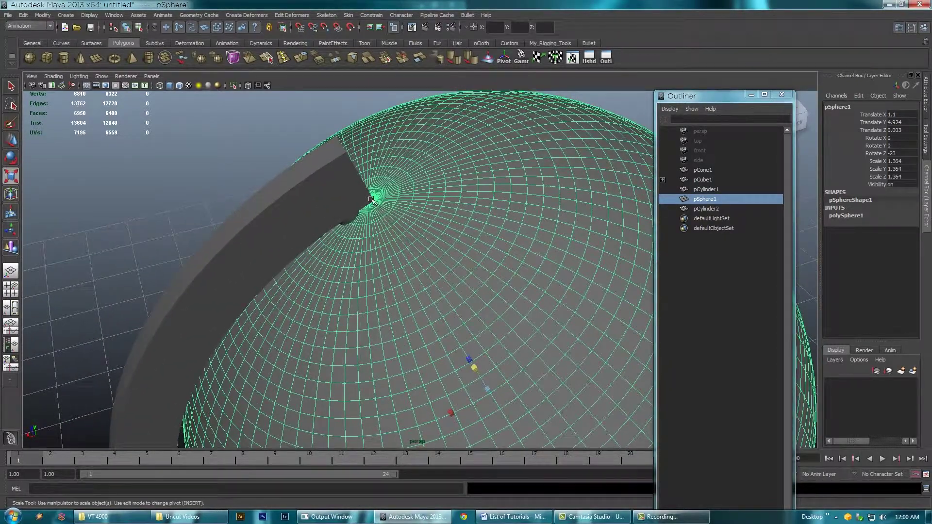
left_click_drag(470, 306, 445, 287, "alt")
right_click_drag(445, 287, 403, 214, "alt")
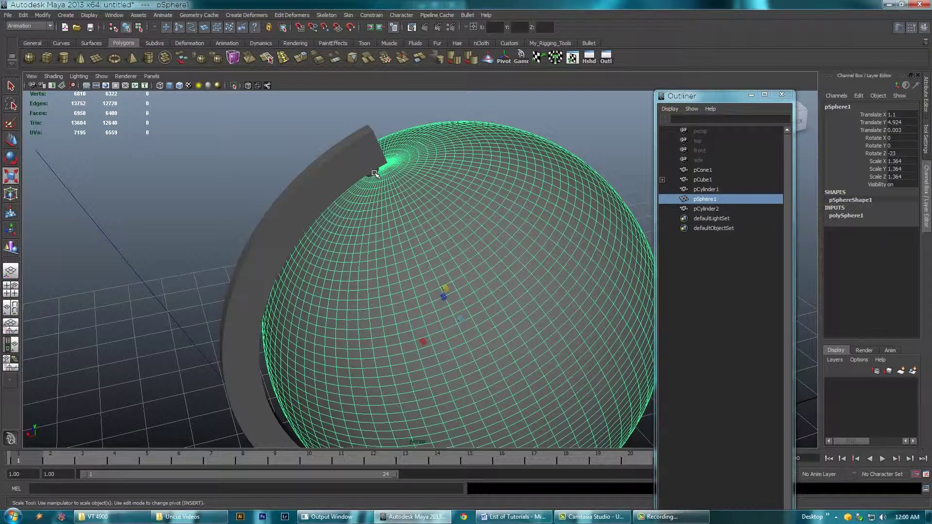
left_click(372, 174, "shift")
key("ctrl+z")
right_click_drag(321, 216, 515, 204, "alt")
left_click_drag(389, 139, 322, 140, "alt")
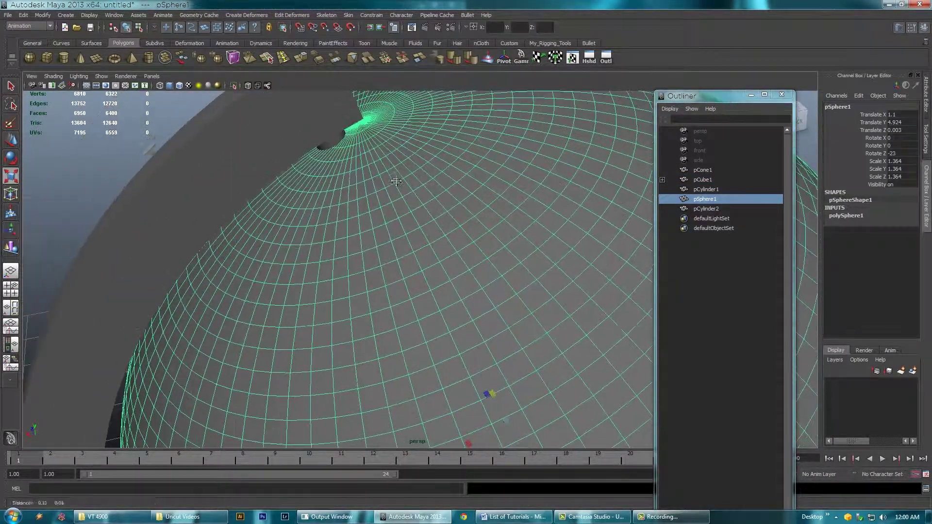
left_click(334, 141, "shift")
right_click_drag(466, 199, 421, 244, "alt")
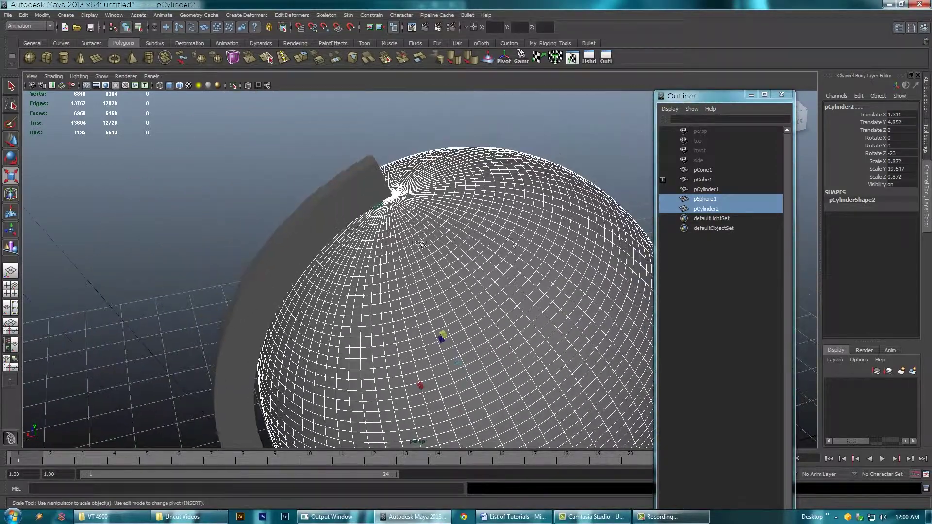
- Try to align the sphere with the rod using the Align Tool
left_click(43, 15)
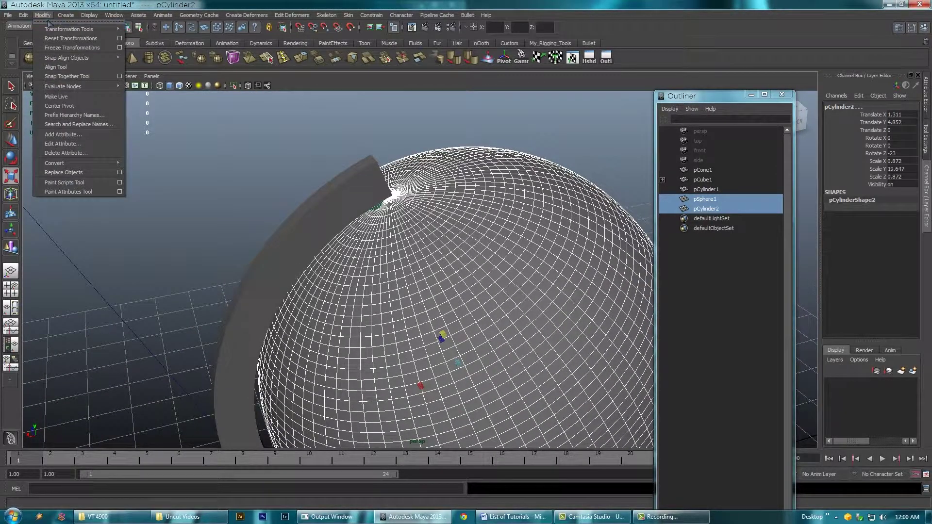
left_click(56, 67)
key("f")
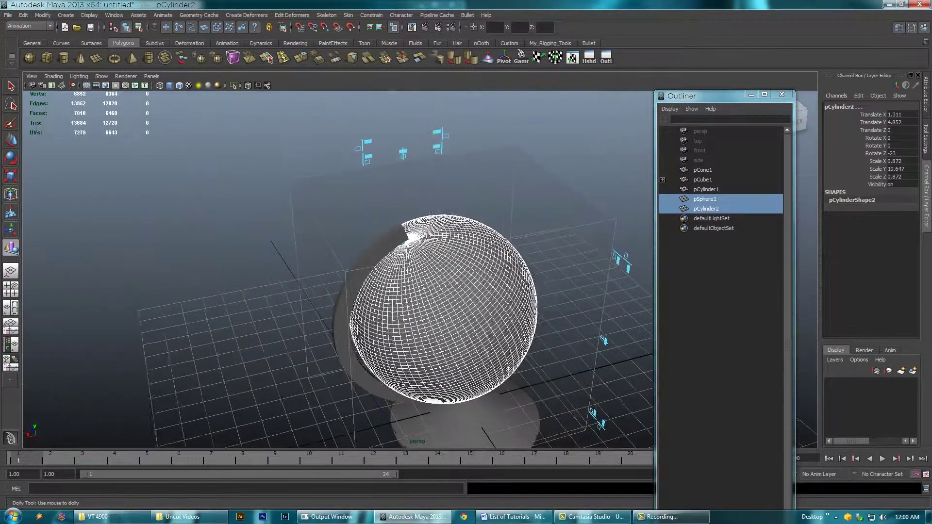
left_click_drag(376, 181, 510, 210, "alt")
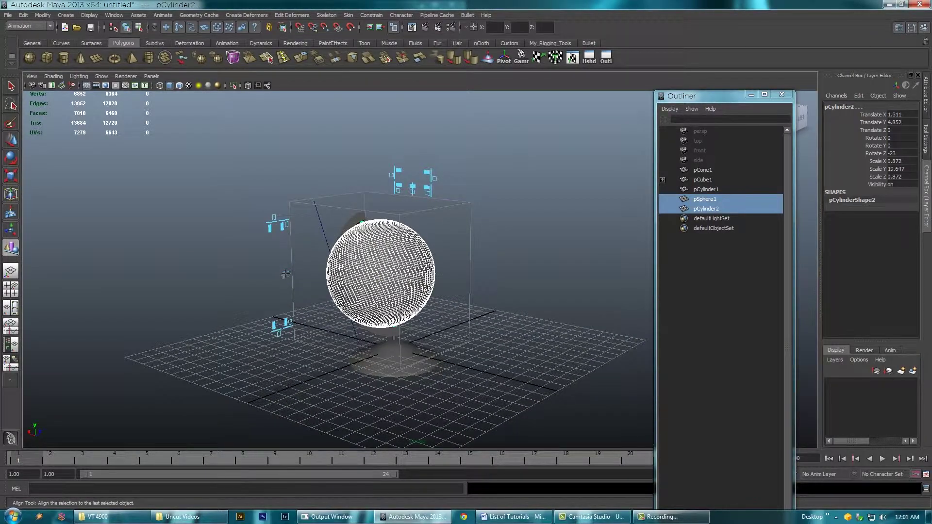
left_click_drag(447, 274, 516, 306, "alt")
right_click_drag(517, 305, 347, 255, "alt")
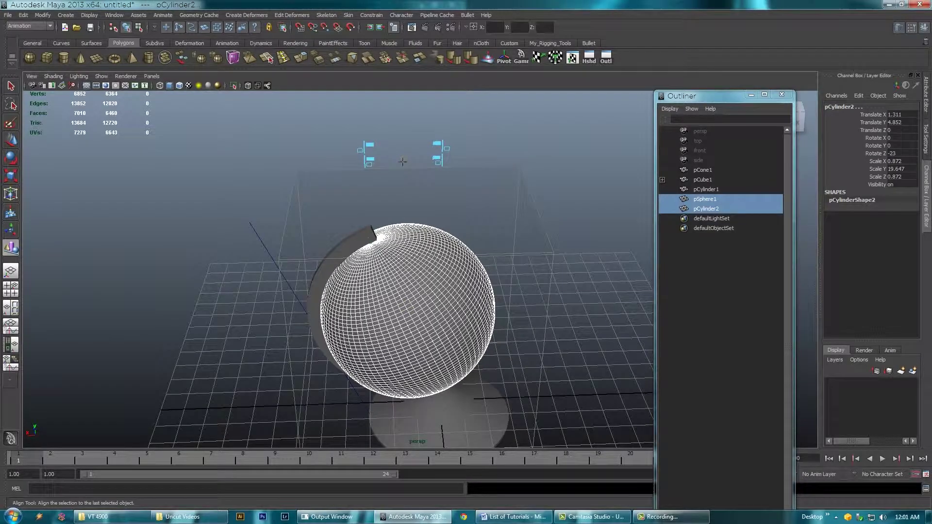
left_click_drag(347, 255, 360, 279, "alt")
right_click_drag(360, 280, 304, 257, "alt")
left_click_drag(305, 257, 311, 228, "alt")
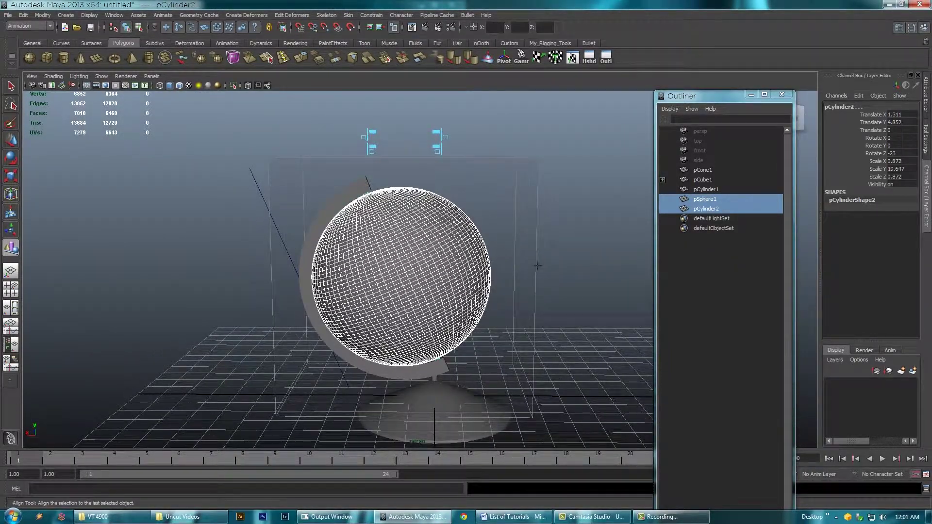
- Select only the sphere and move it to about X 1.3, Y 4.82 to center it on the rod
key("w")
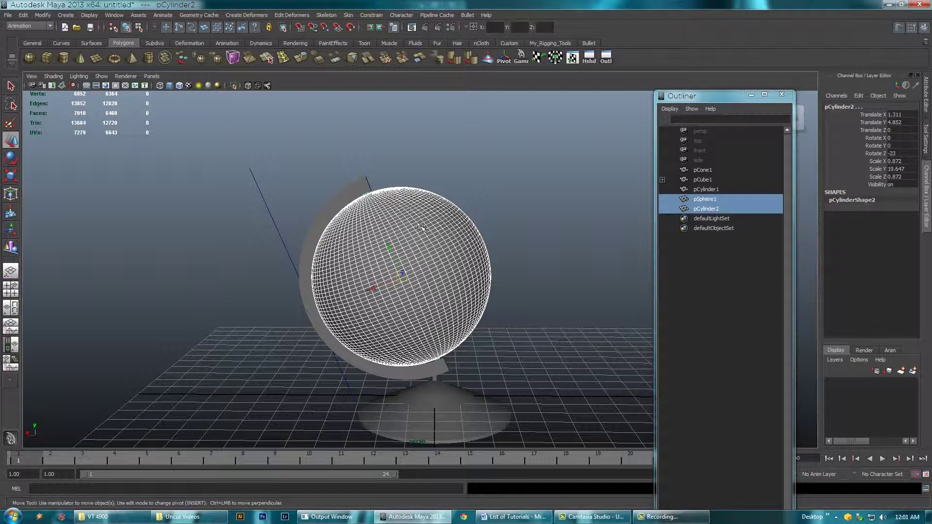
left_click(420, 226)
middle_click_drag(388, 246, 388, 247)
mouse_move(469, 298)
left_mouse_down("alt")
mouse_move(504, 306)
mouse_move(472, 307)
left_mouse_up("alt")
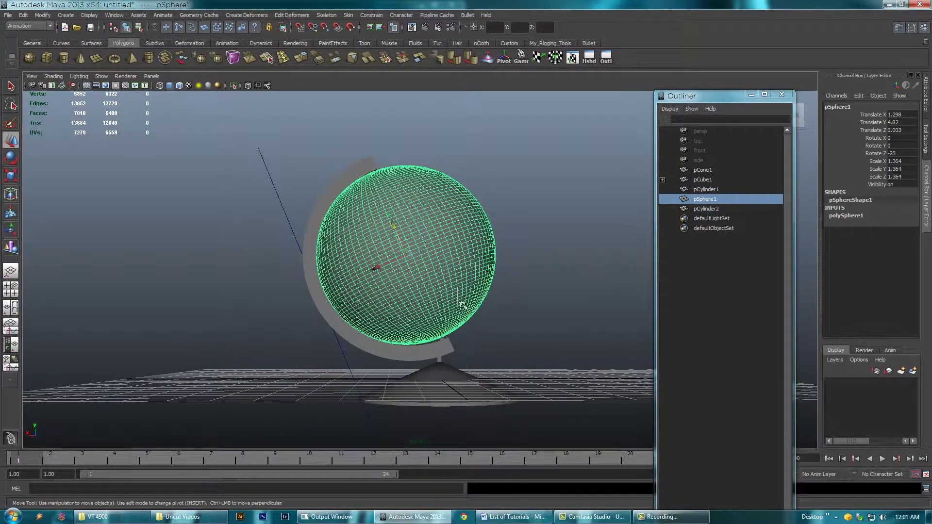
- Scale the sphere down slightly to leave a small gap between it and the arc
key("r")
left_click_drag(408, 256, 521, 237, "alt")
left_click(560, 273)
left_click_drag(561, 274, 480, 282, "alt")
left_click(430, 343)
left_click_drag(545, 327, 522, 325, "alt")
- Select the arc's bend handle and set the bend's Curvature to -1.65
left_click(335, 257)
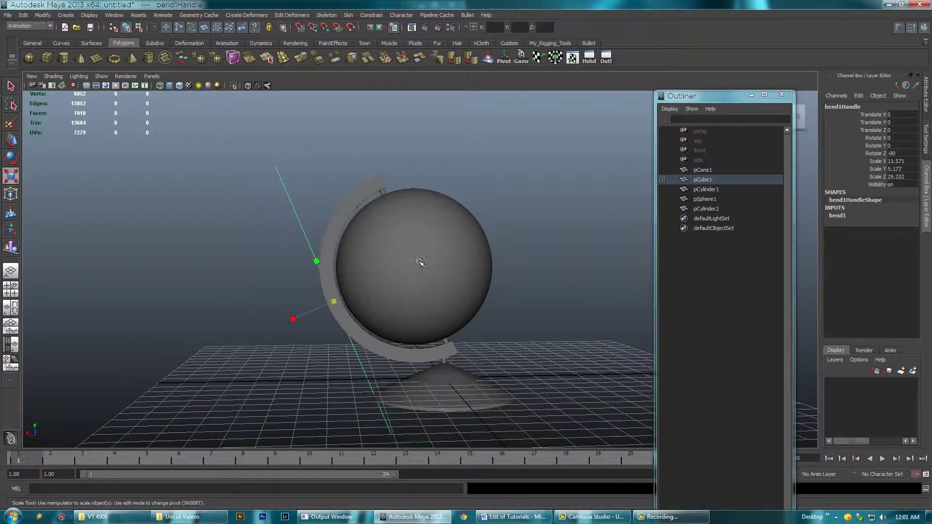
left_click(843, 220)
left_click(871, 231)
middle_click_drag(657, 239, 648, 236)
double_click(902, 230)
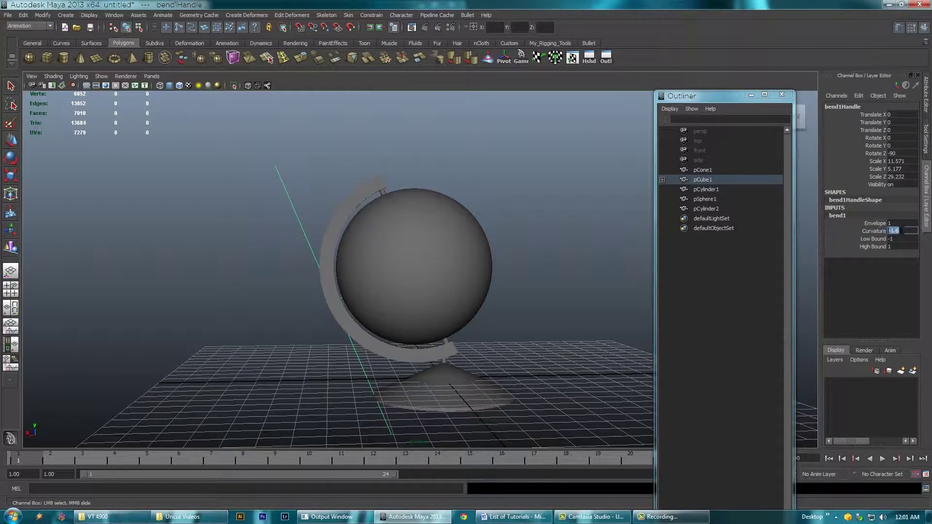
type("-1.65")
key("Tab")
mouse_move(534, 249)
left_mouse_down("alt")
mouse_move(518, 245)
mouse_move(539, 249)
left_mouse_up("alt")
- Set the arc's bend Curvature to -1.6 and deselect the handle
double_click(905, 231)
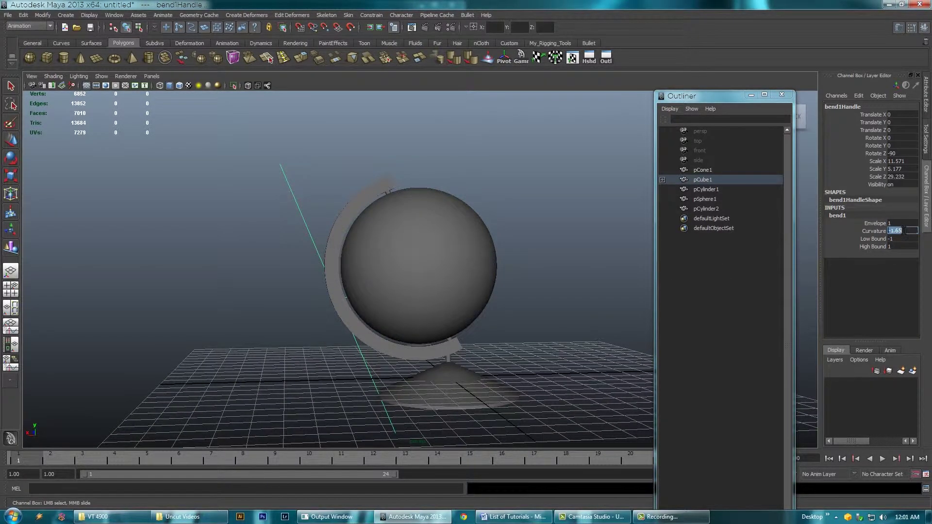
type("6")
key("Tab")
left_click(556, 252)
left_click_drag(558, 276, 335, 286, "alt")
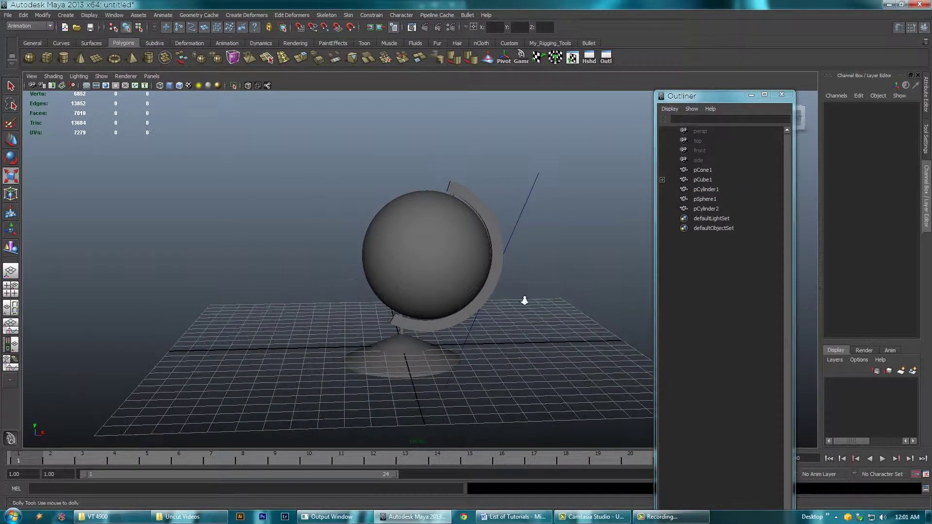
right_click_drag(524, 300, 504, 306, "alt")
middle_click_drag(503, 306, 477, 326, "alt")
right_click_drag(477, 326, 516, 338, "alt")
middle_click_drag(479, 335, 478, 270, "alt")
right_click_drag(336, 312, 373, 335, "alt")
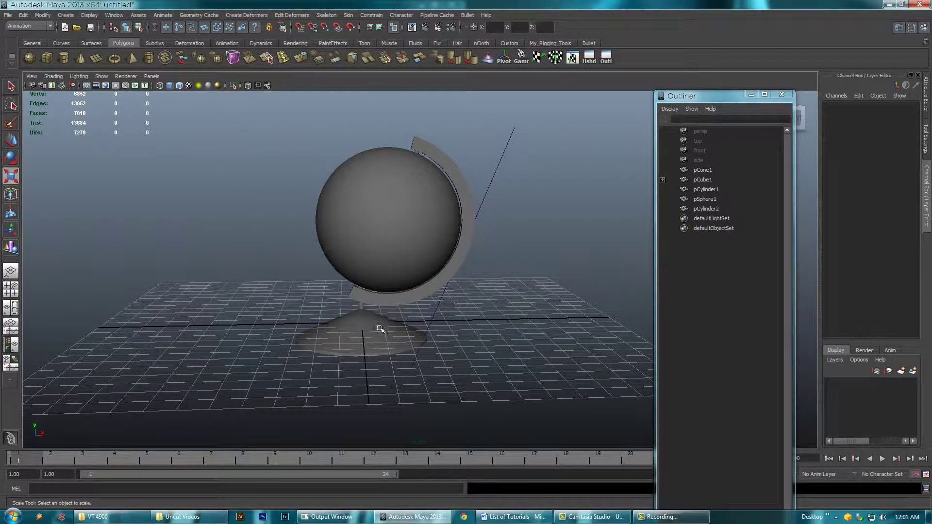
- Raise the conical base to about Y 0.23 so it sits closer to the arc, and clear the selection
left_click(380, 329)
key("w")
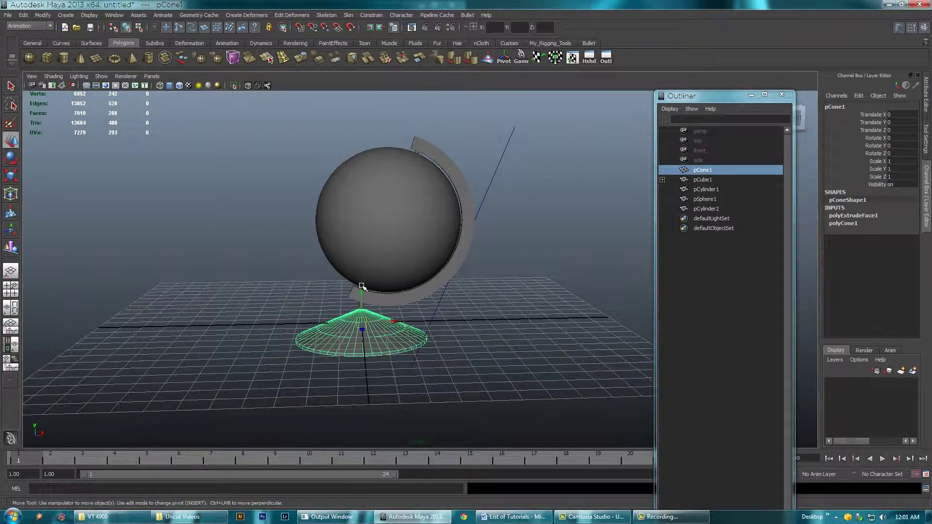
left_click_drag(362, 286, 359, 287)
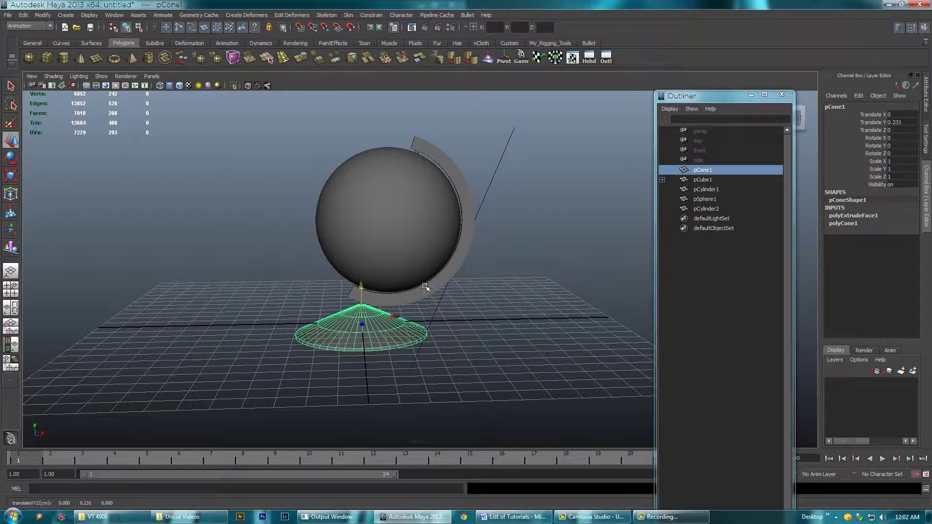
left_click(558, 272)
- Inspect the assembled globe from several angles, checking how the base, arc arm and sphere fit together
left_click_drag(558, 272, 239, 357, "alt")
middle_click_drag(239, 358, 351, 333, "alt")
left_click_drag(351, 333, 375, 366, "alt")
right_click_drag(376, 365, 448, 371, "alt")
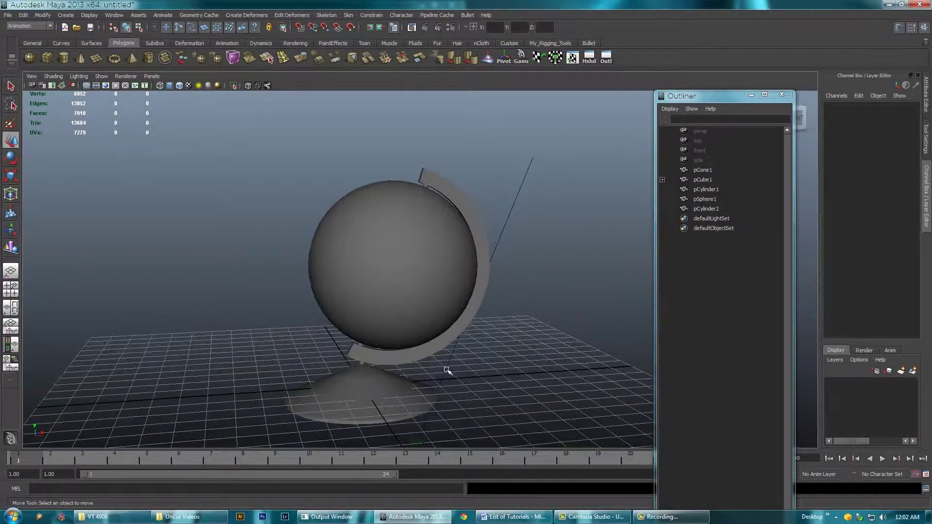
middle_click_drag(448, 371, 449, 355, "alt")
left_click_drag(422, 361, 443, 353, "alt")
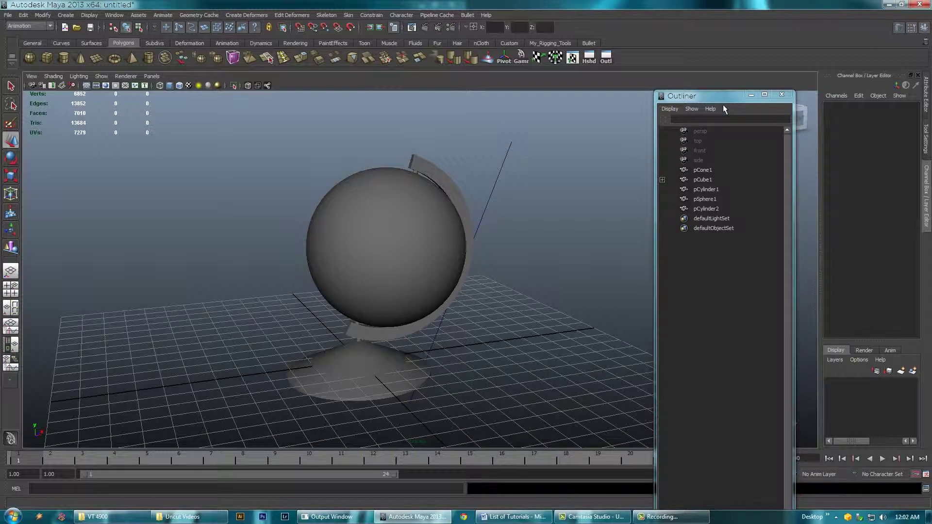
left_click_drag(476, 272, 365, 341, "alt")
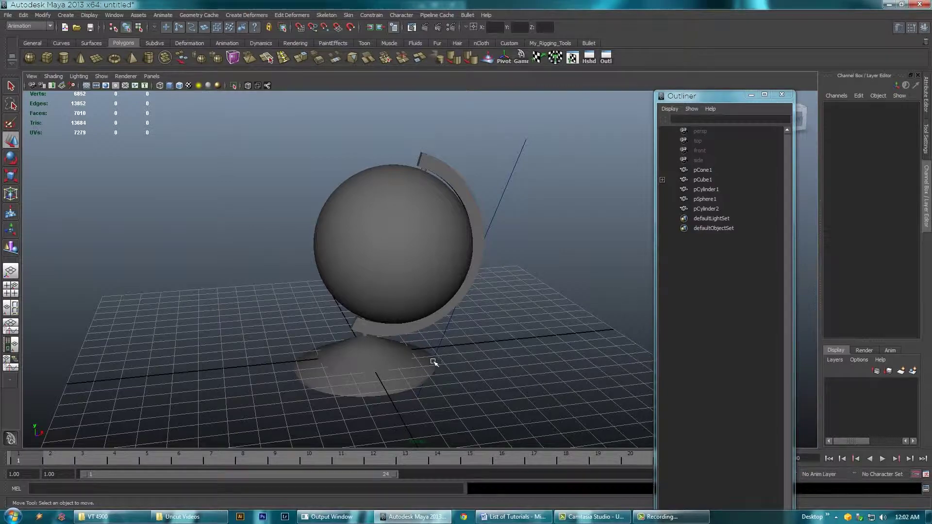
left_click_drag(434, 361, 405, 304, "alt")
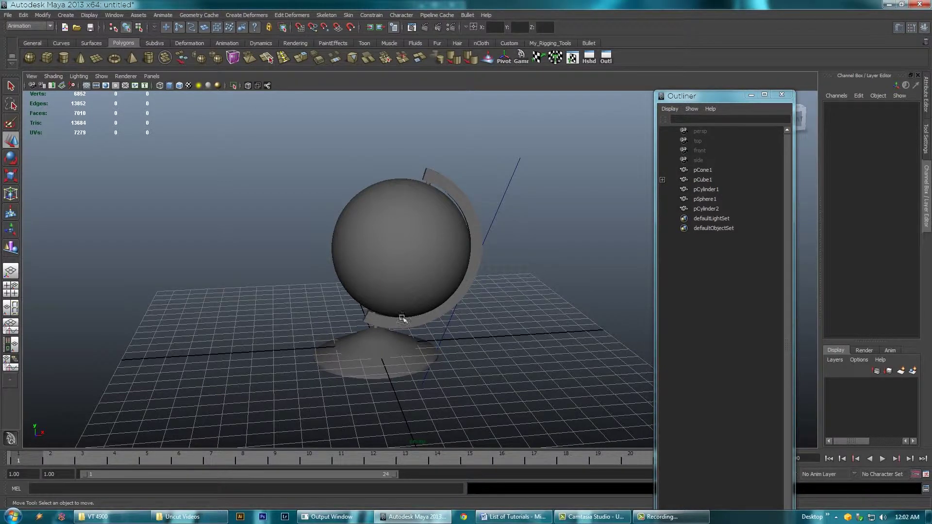
left_click_drag(462, 207, 415, 188, "alt")
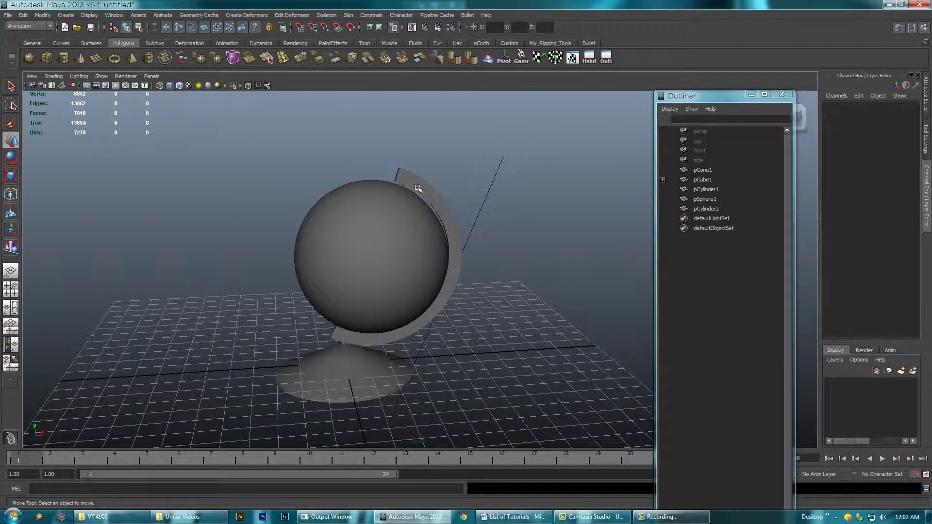
left_click(439, 206)
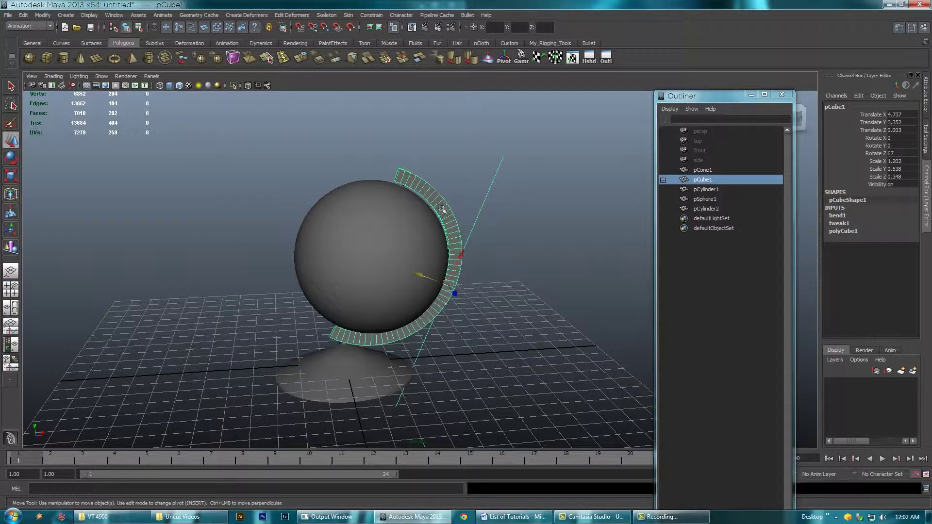
left_click_drag(513, 290, 494, 275, "alt")
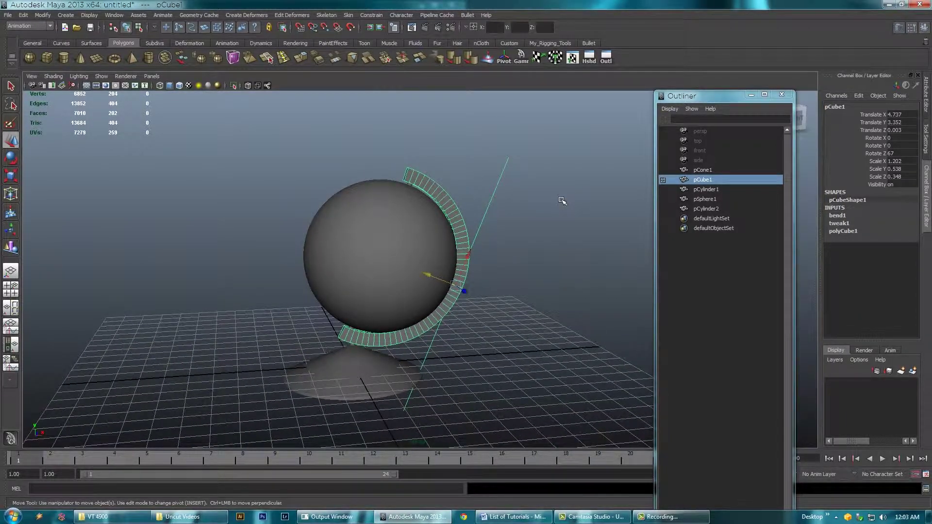
left_click(549, 203)
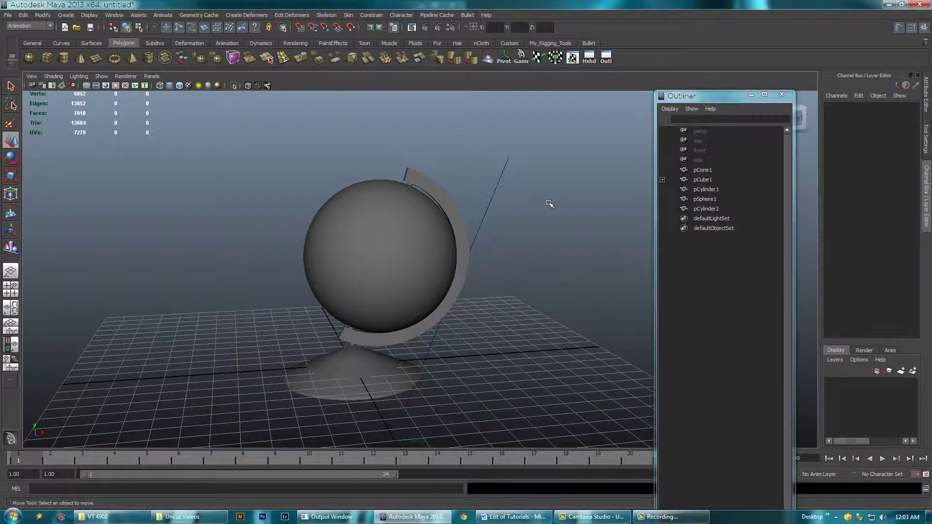